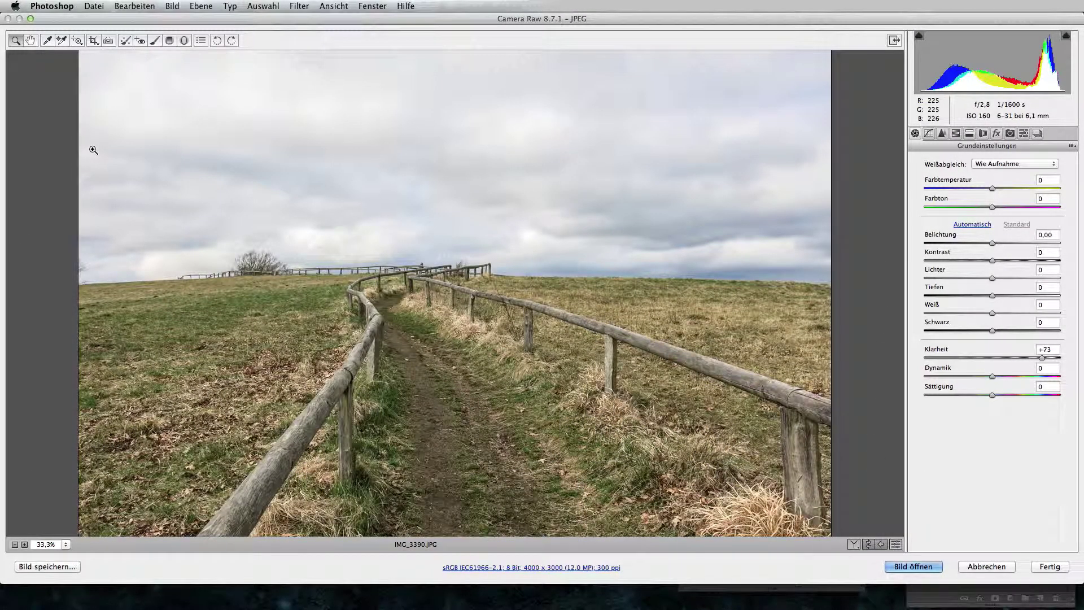
# Inspect the fence up close, then set vibrance +47, saturation -15, whites +33 with clarity at +73
pyautogui.keyDown('alt'); pyautogui.click(179, 195); pyautogui.keyUp('alt')
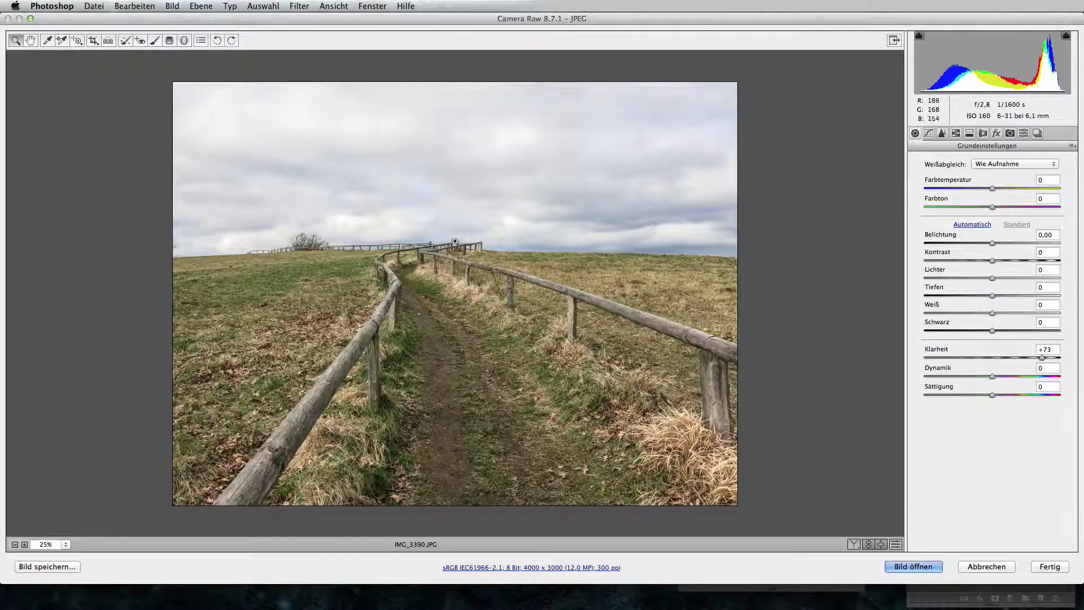
pyautogui.moveTo(397, 232); pyautogui.dragTo(443, 263)
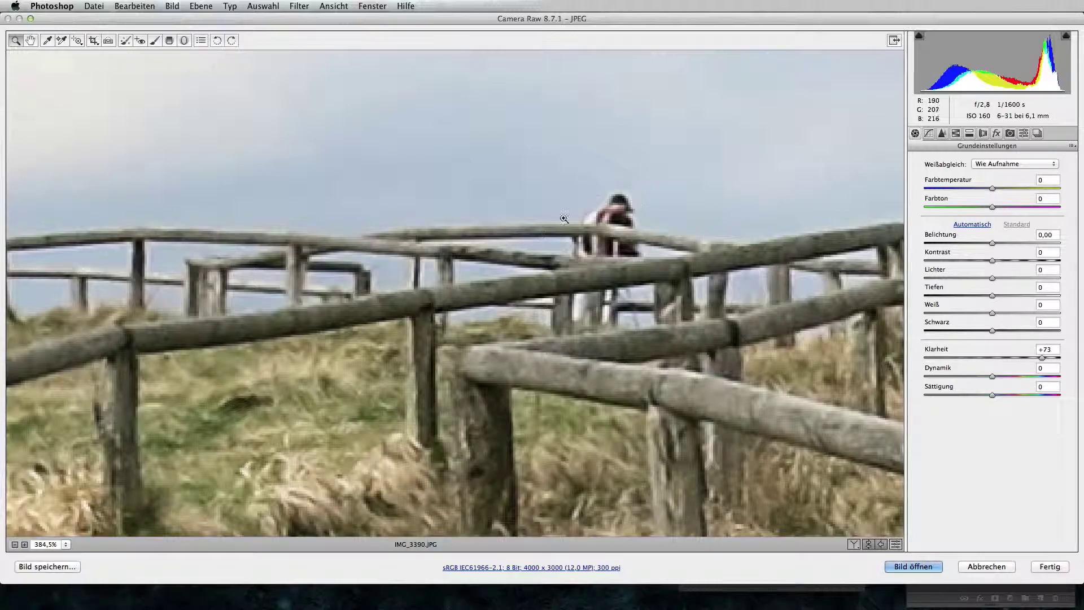
pyautogui.press('super+0')
pyautogui.press('super+minus')
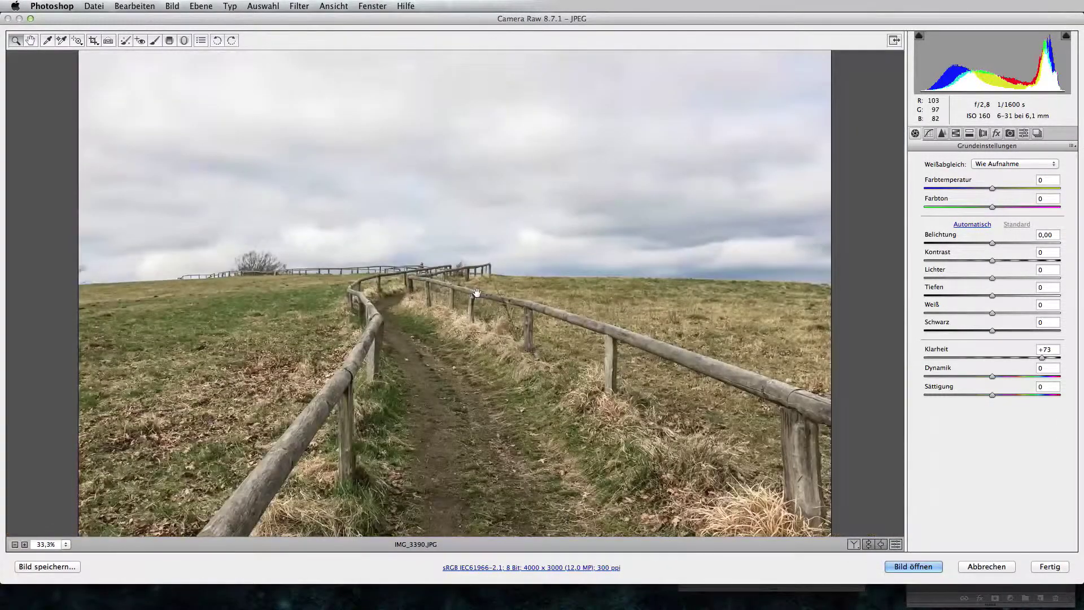
pyautogui.press('super+minus')
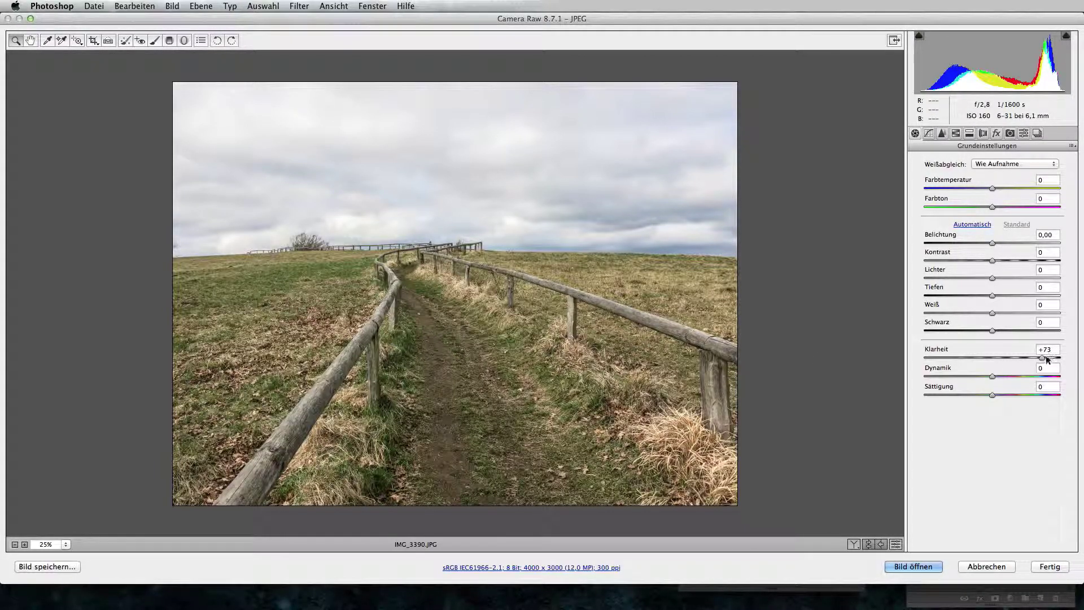
pyautogui.moveTo(1047, 359); pyautogui.dragTo(1043, 358)
pyautogui.moveTo(992, 376)
pyautogui.mouseDown()
pyautogui.moveTo(1025, 377)
pyautogui.moveTo(983, 396)
pyautogui.mouseUp()
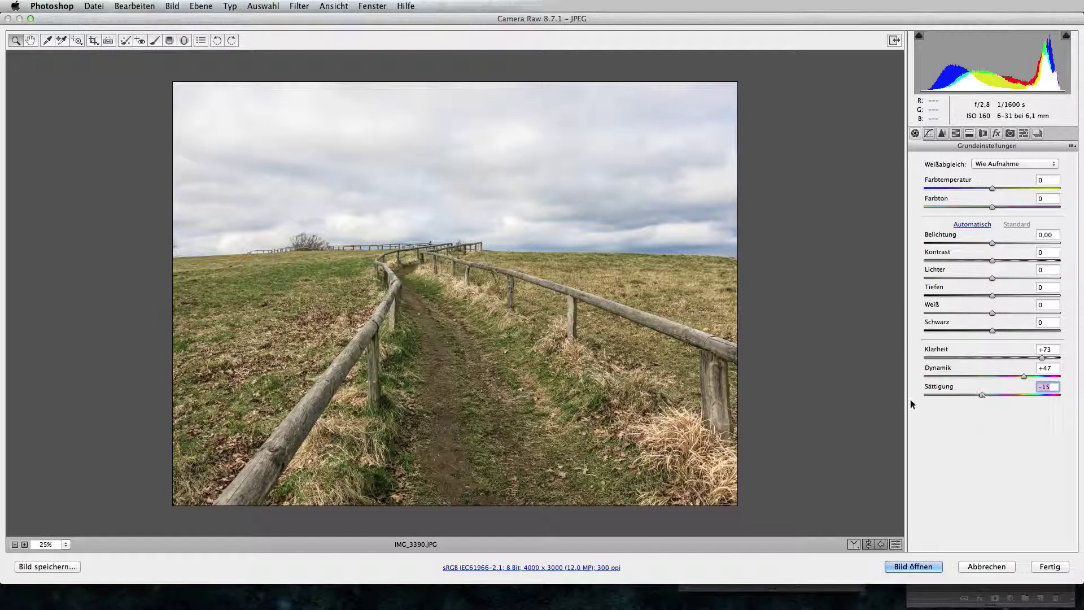
pyautogui.moveTo(992, 313); pyautogui.dragTo(1015, 315)
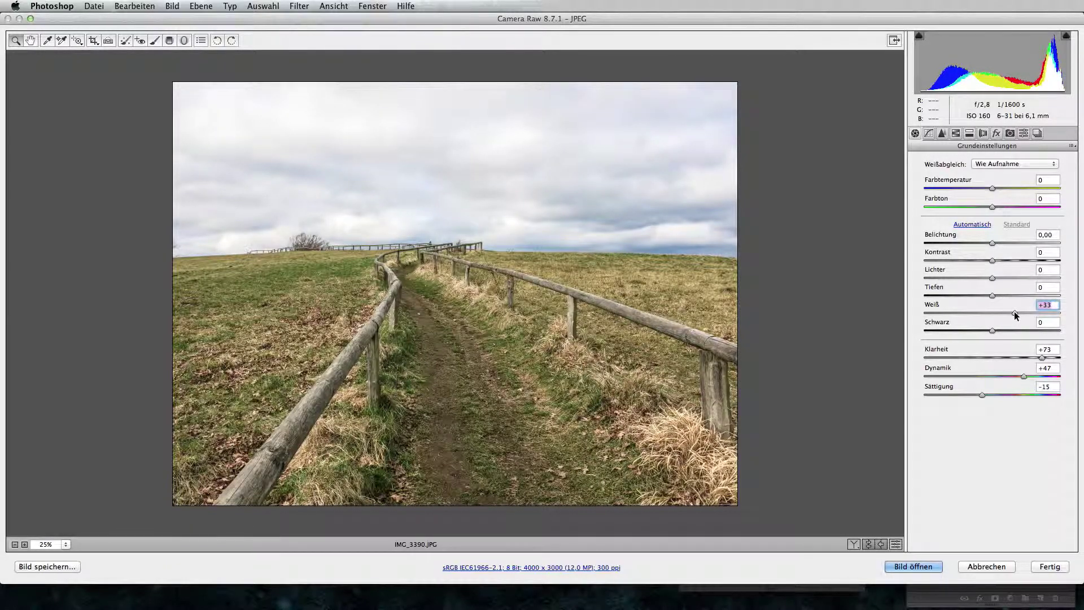
# Build a two-point S tone curve, raising the upper point and pulling the lower point down
pyautogui.click(929, 133)
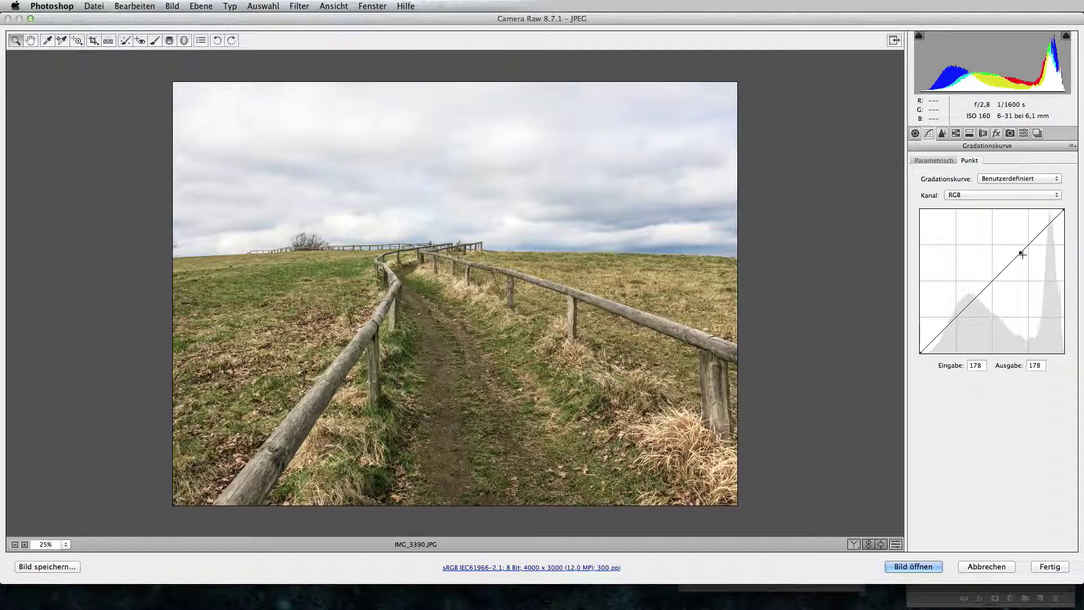
pyautogui.moveTo(1022, 255); pyautogui.dragTo(1021, 253)
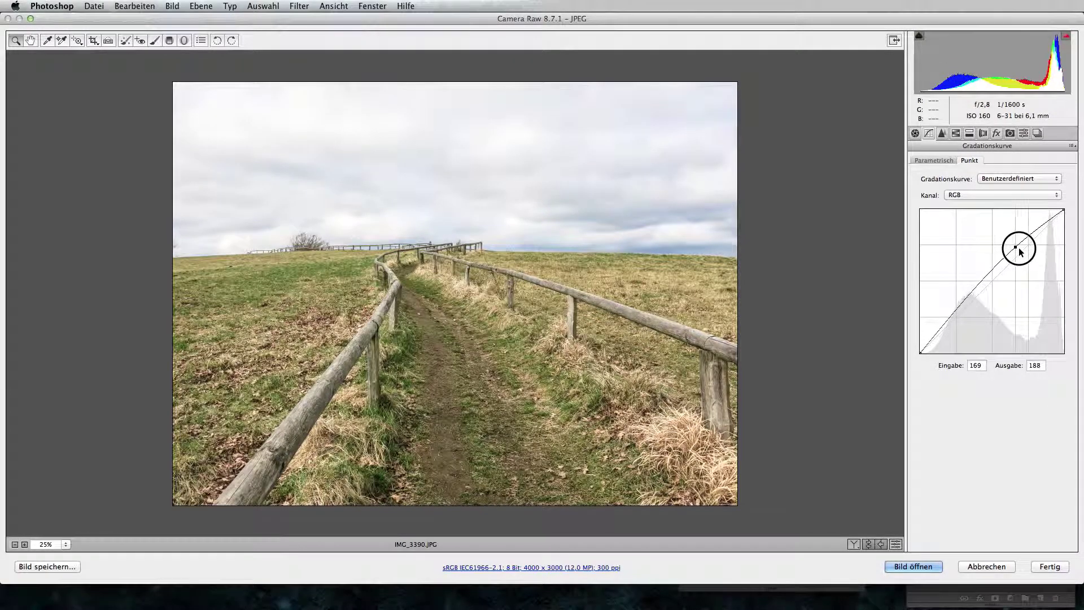
pyautogui.moveTo(975, 295)
pyautogui.mouseDown()
pyautogui.moveTo(980, 306)
pyautogui.moveTo(971, 298)
pyautogui.mouseUp()
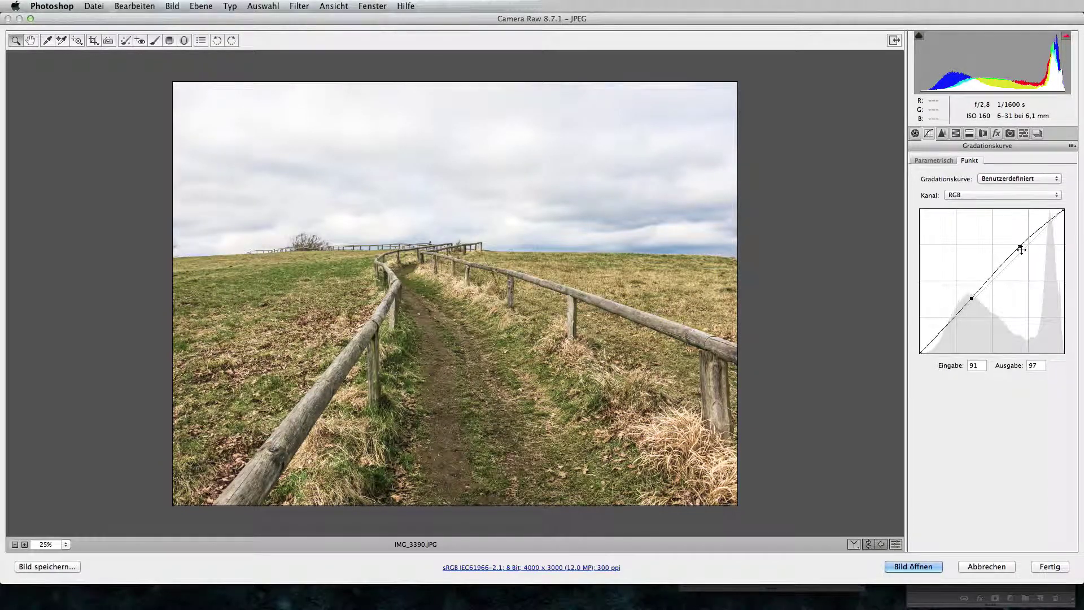
pyautogui.moveTo(1021, 250); pyautogui.dragTo(1024, 239)
# Zoom into a fence rail and set sharpening Amount to 64 and Luminance noise reduction to 20
pyautogui.click(942, 134)
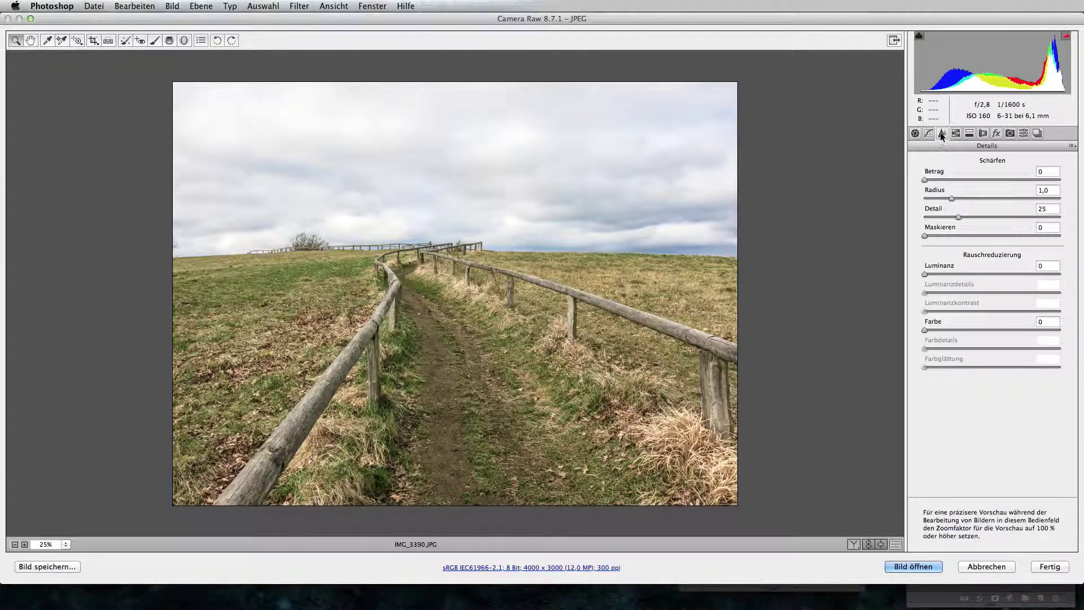
pyautogui.moveTo(556, 289); pyautogui.dragTo(664, 335)
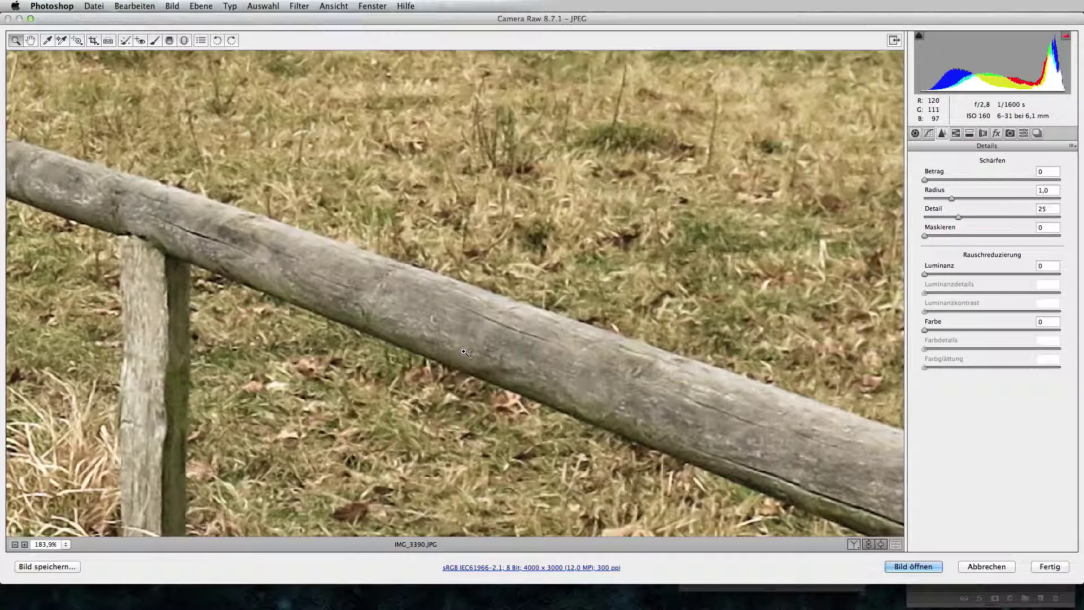
pyautogui.scroll(-2, 387, 222)
pyautogui.scroll(-1, 387, 222)
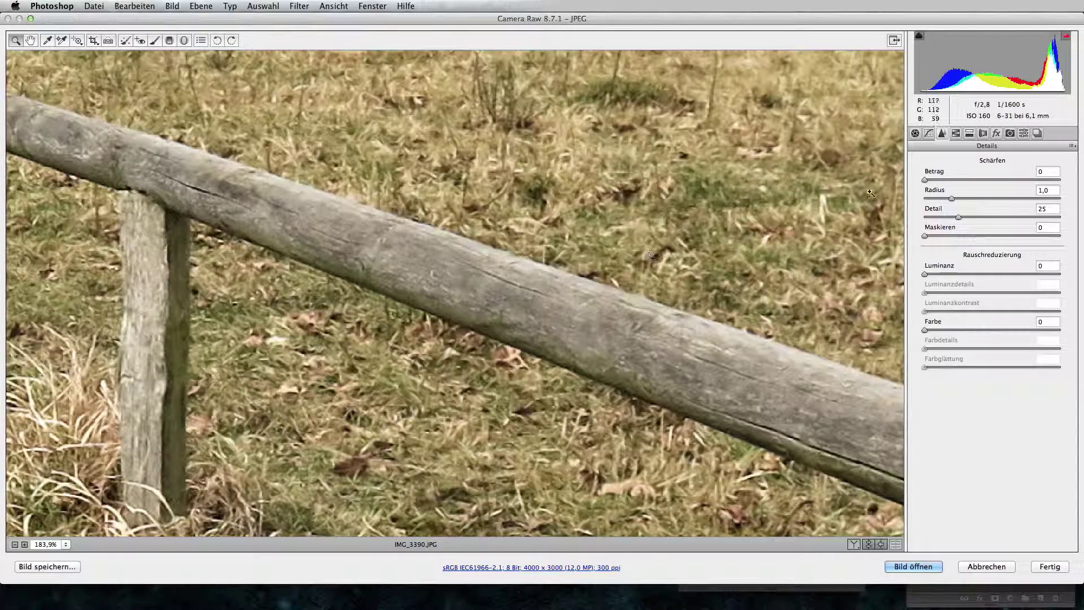
pyautogui.moveTo(925, 179)
pyautogui.mouseDown()
pyautogui.moveTo(1008, 180)
pyautogui.moveTo(985, 180)
pyautogui.mouseUp()
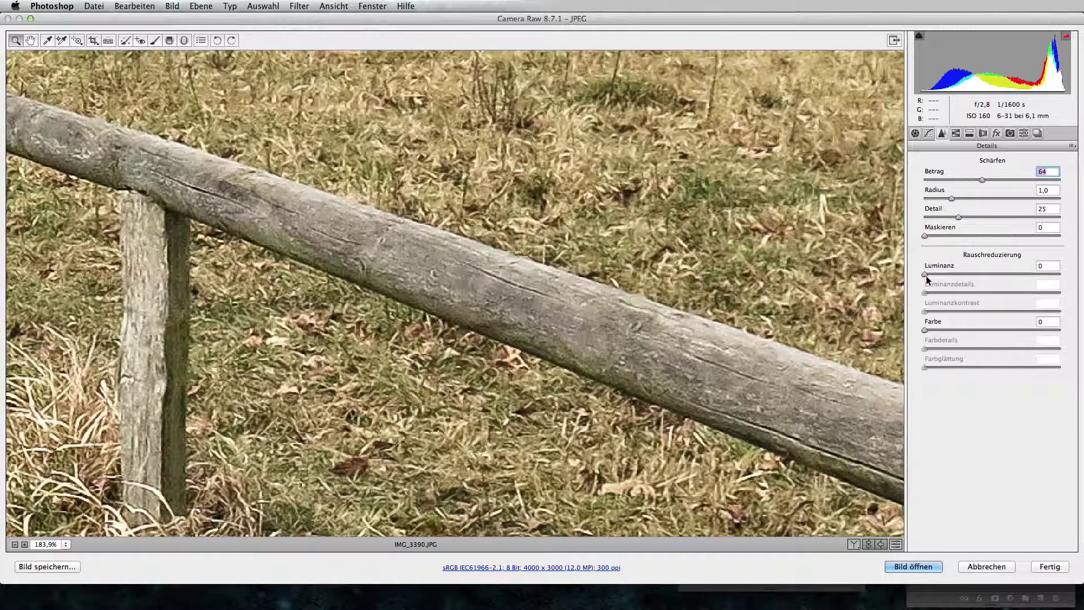
pyautogui.moveTo(926, 275); pyautogui.dragTo(952, 274)
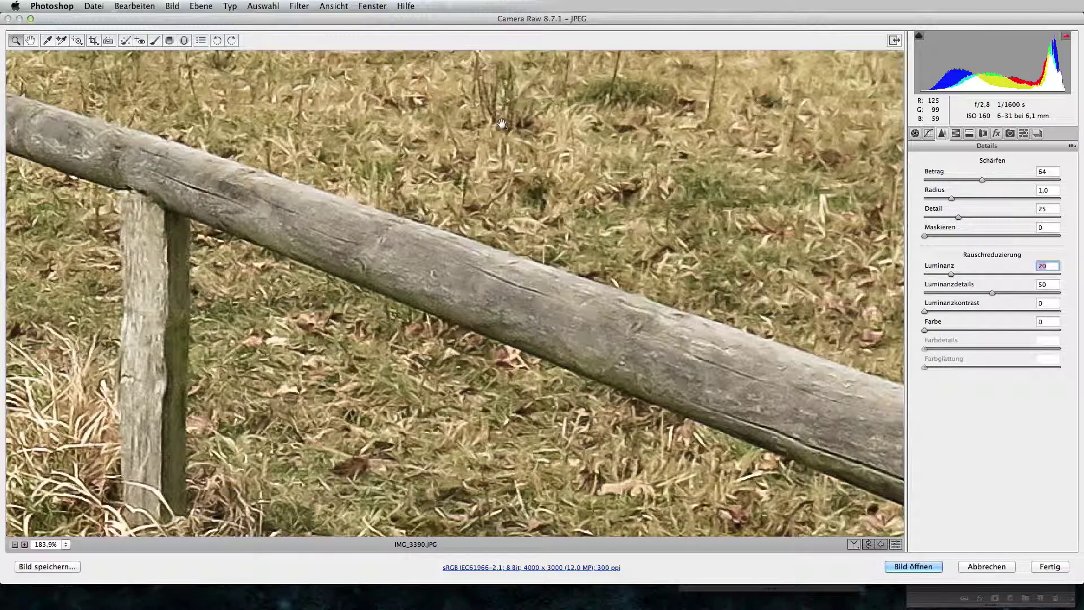
# Zoom out, check the person near the horizon, and return to the whole photo
pyautogui.press('super+0')
pyautogui.press('super+minus')
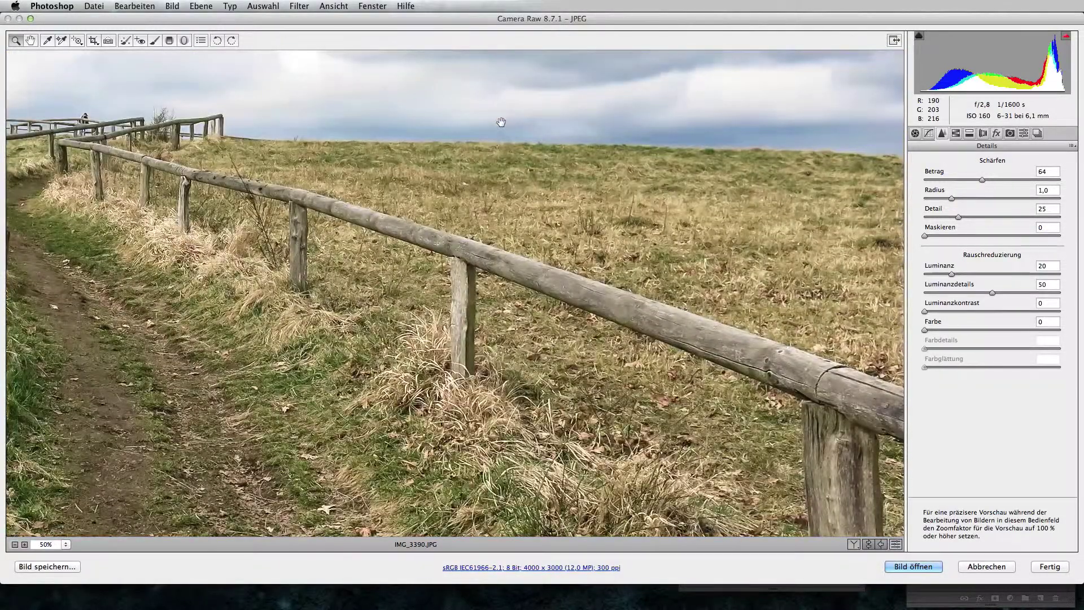
pyautogui.press('super+minus')
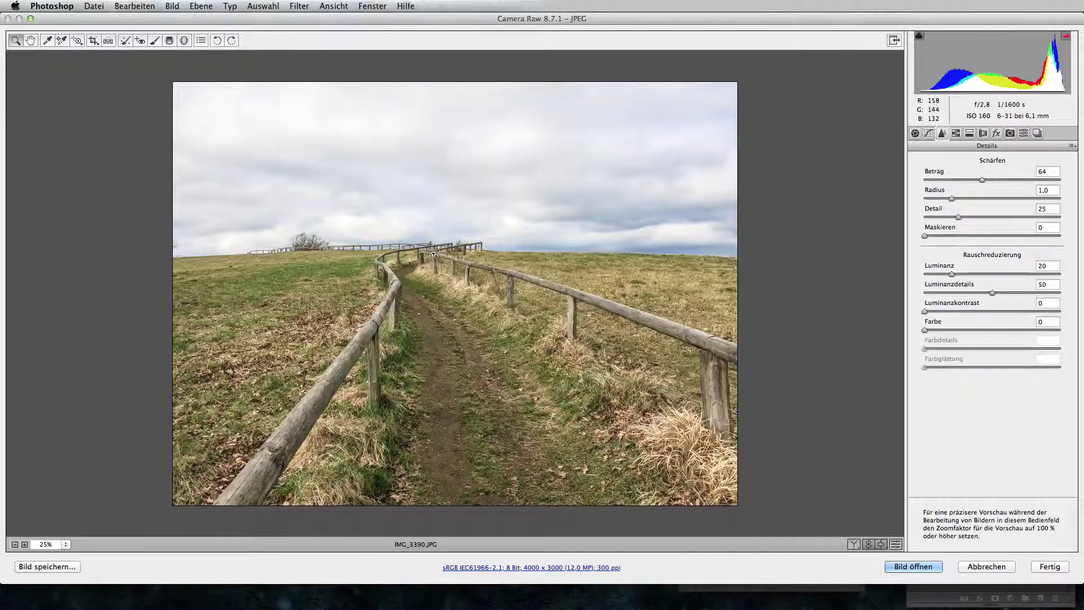
pyautogui.moveTo(422, 234); pyautogui.dragTo(446, 261)
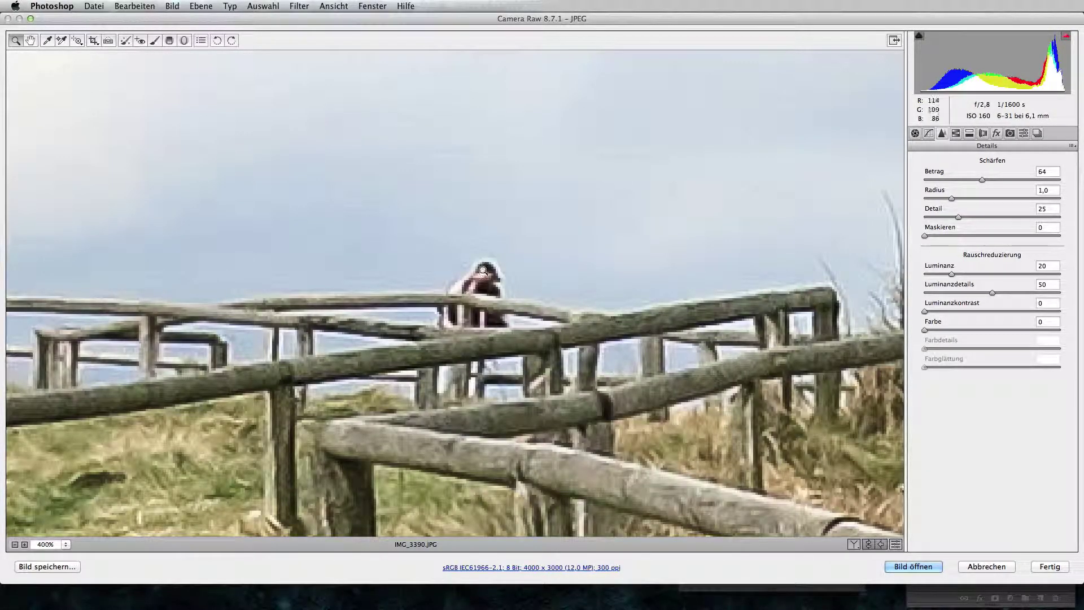
pyautogui.hotkey('ctrl', '0')
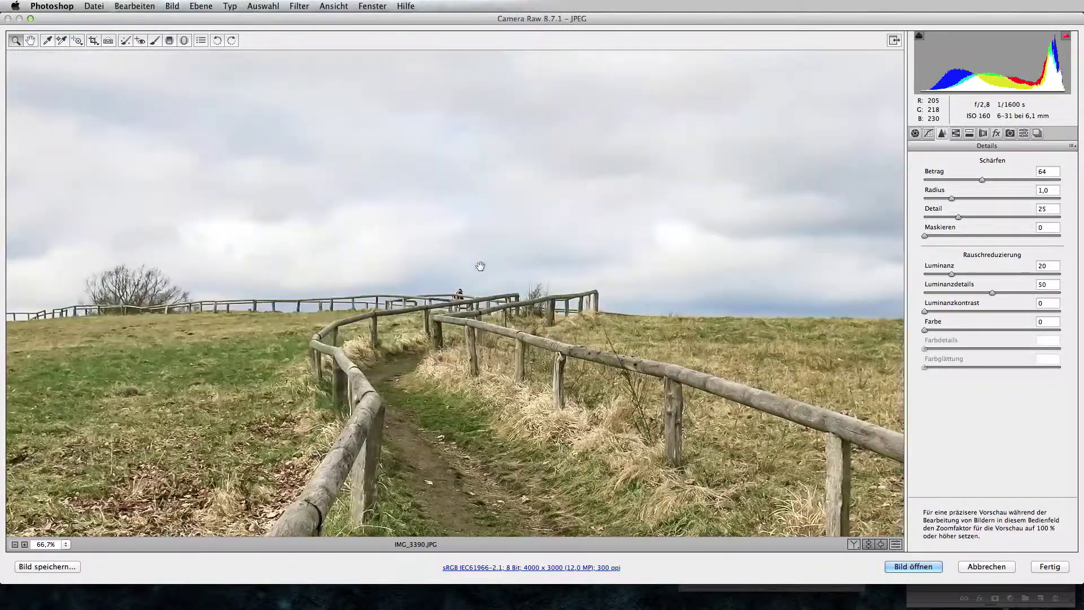
pyautogui.hotkey('ctrl', '-')
pyautogui.hotkey('ctrl', '-')
pyautogui.hotkey('ctrl', '-')
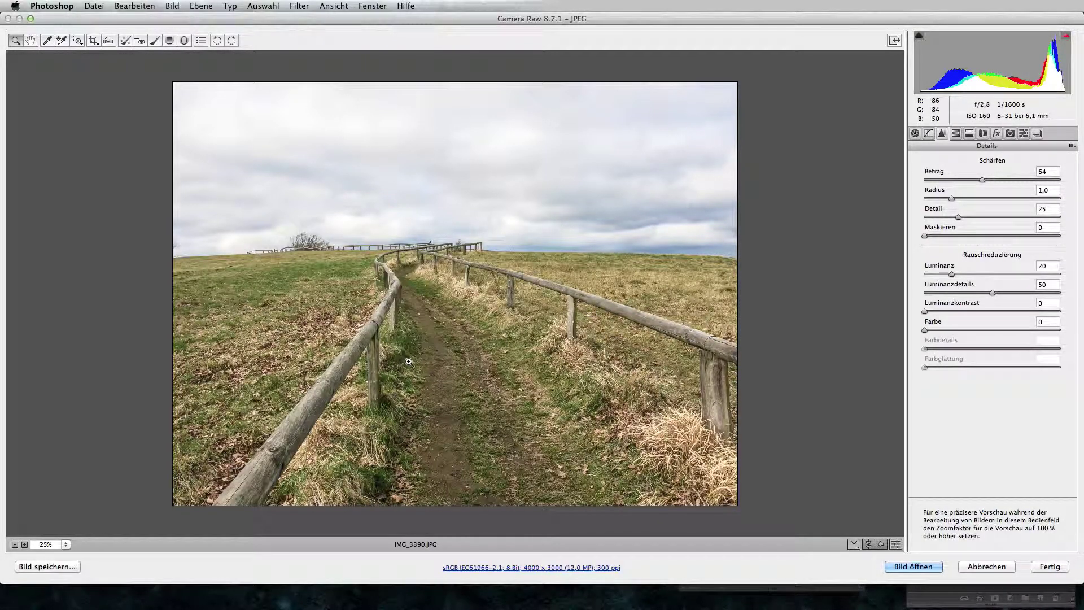
# Open the Camera Raw–edited photo in Photoshop
pyautogui.click(915, 566)
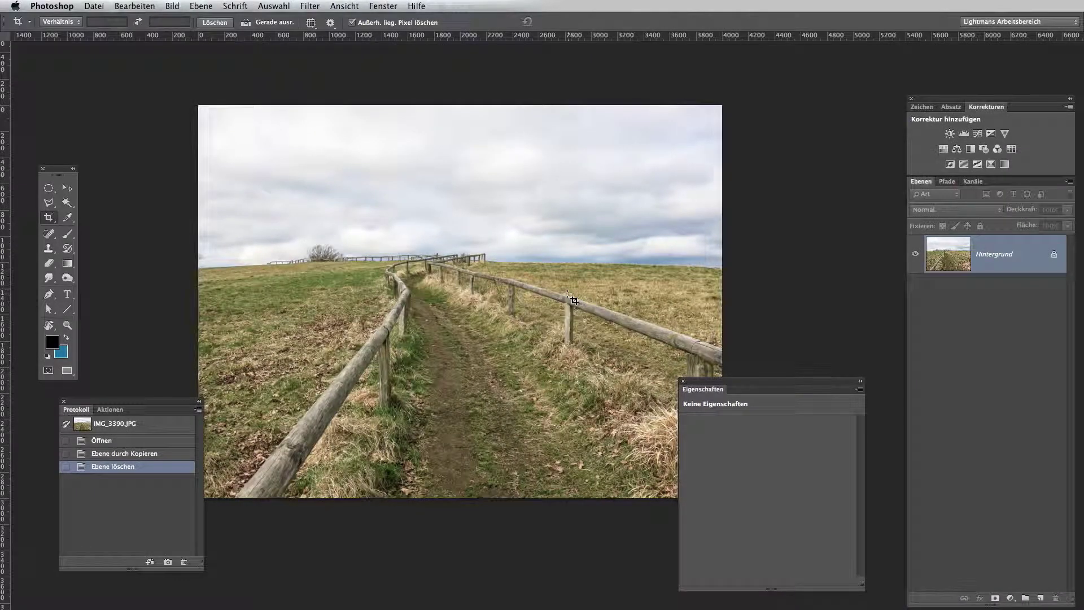
pyautogui.scroll(2, 573, 300)
pyautogui.scroll(1, 545, 266)
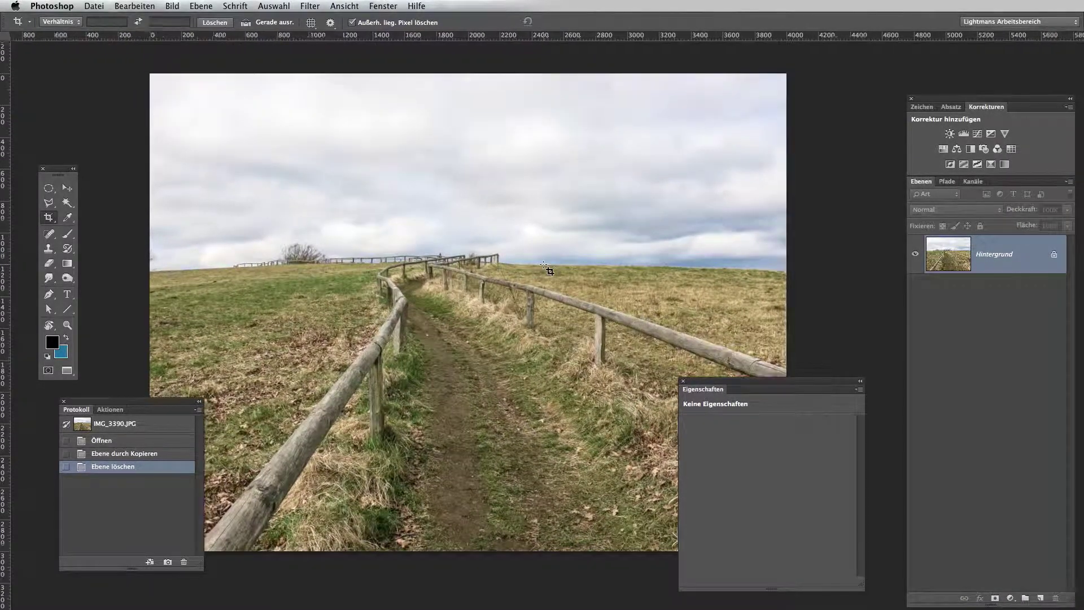
pyautogui.scroll(-1, 581, 328)
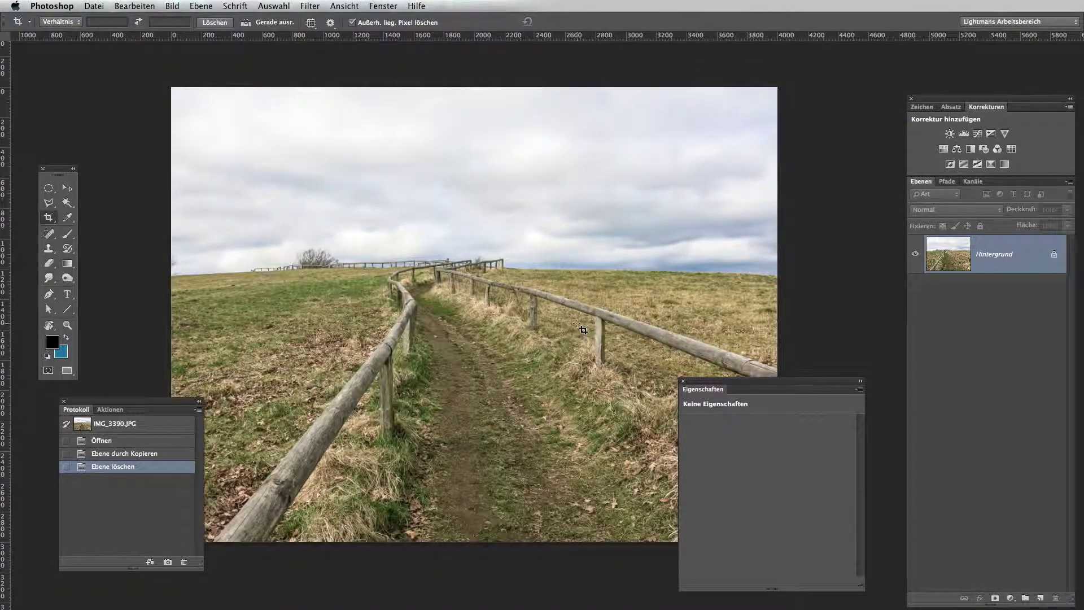
pyautogui.press('super')
# Duplicate the background into Ebene 1 and start a free transform on it
pyautogui.press('super+j')
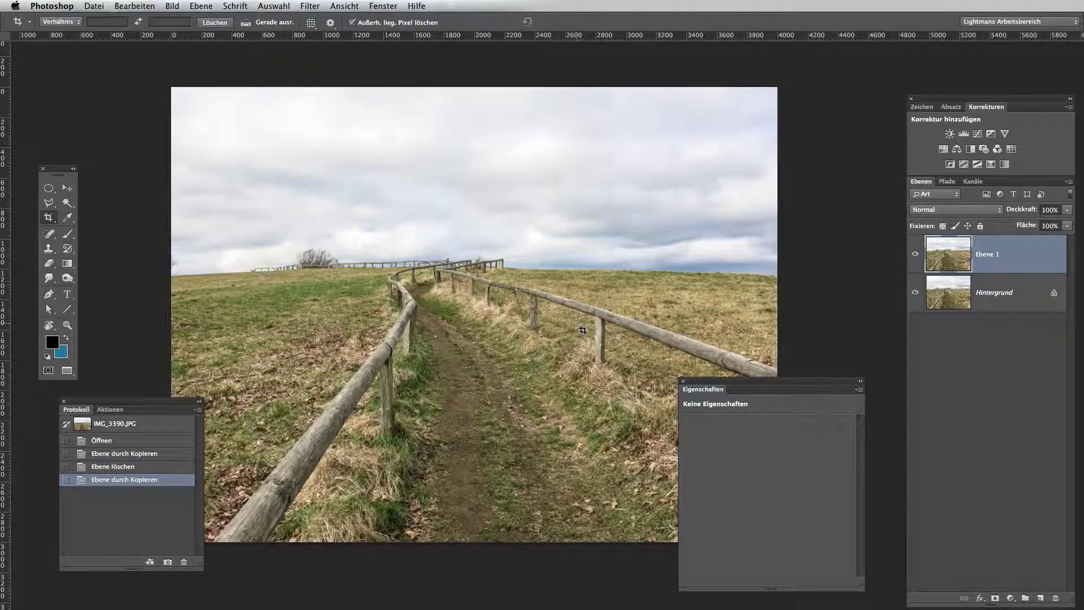
pyautogui.scroll(-1, 582, 329)
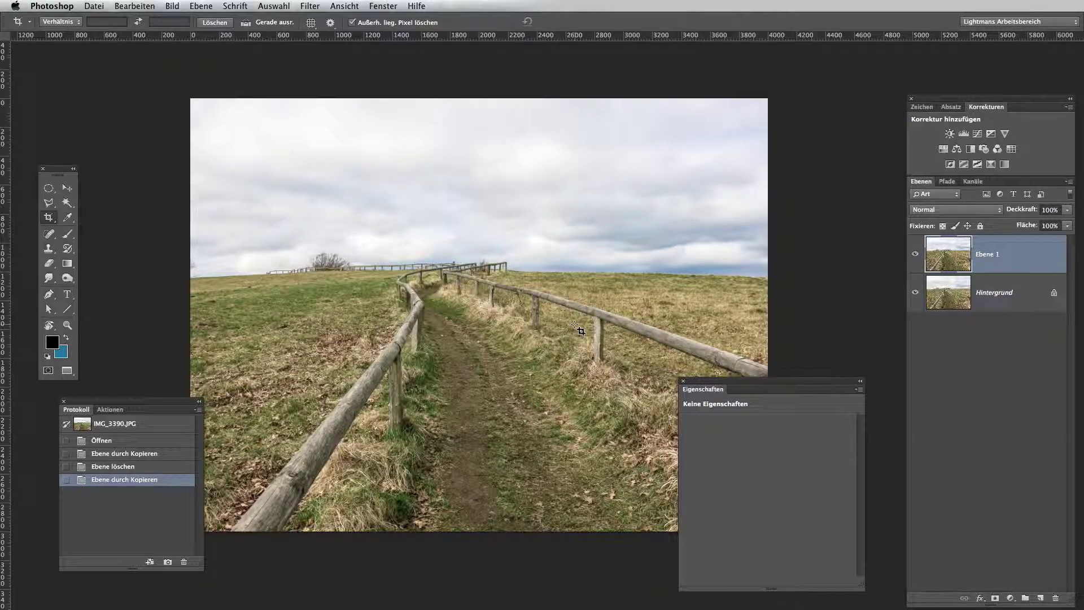
pyautogui.press('super+t')
# Warp Ebene 1, raising both top corners and lifting the left side and center, then commit
pyautogui.rightClick(498, 294)
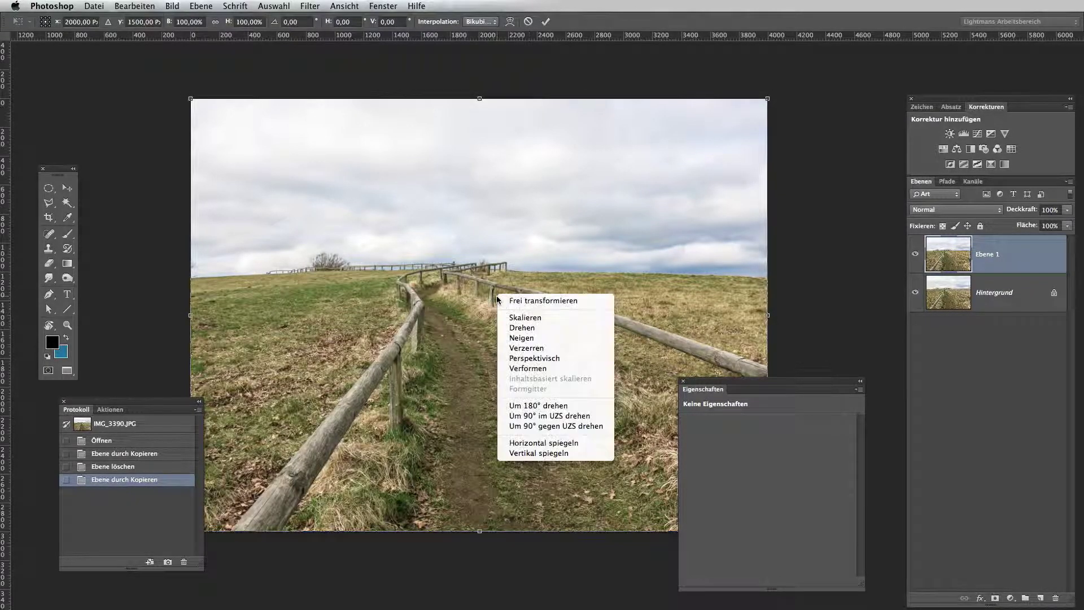
pyautogui.click(527, 368)
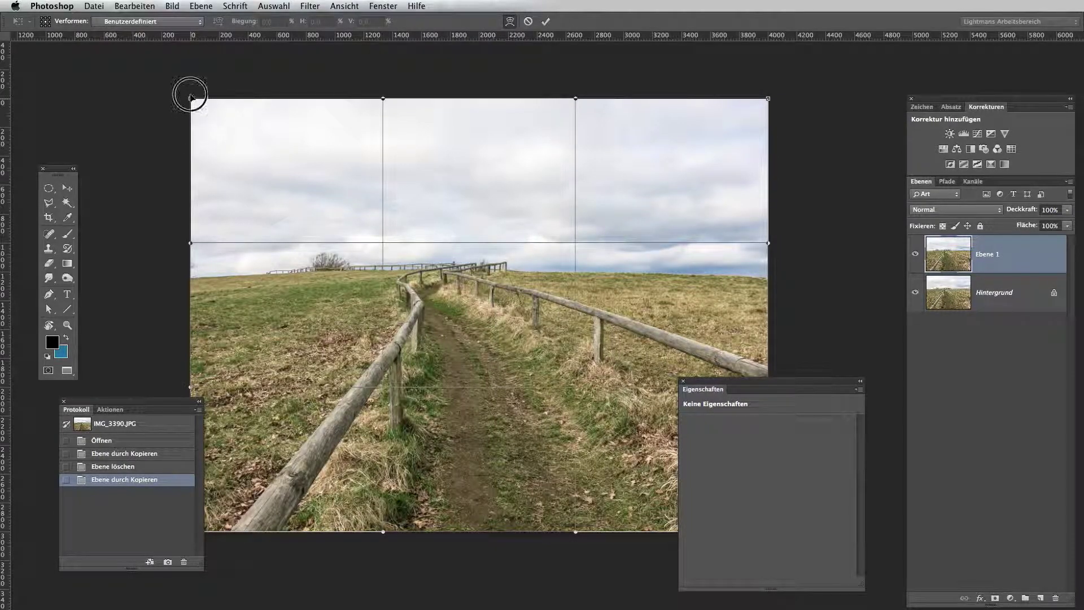
pyautogui.moveTo(191, 99); pyautogui.dragTo(189, 56)
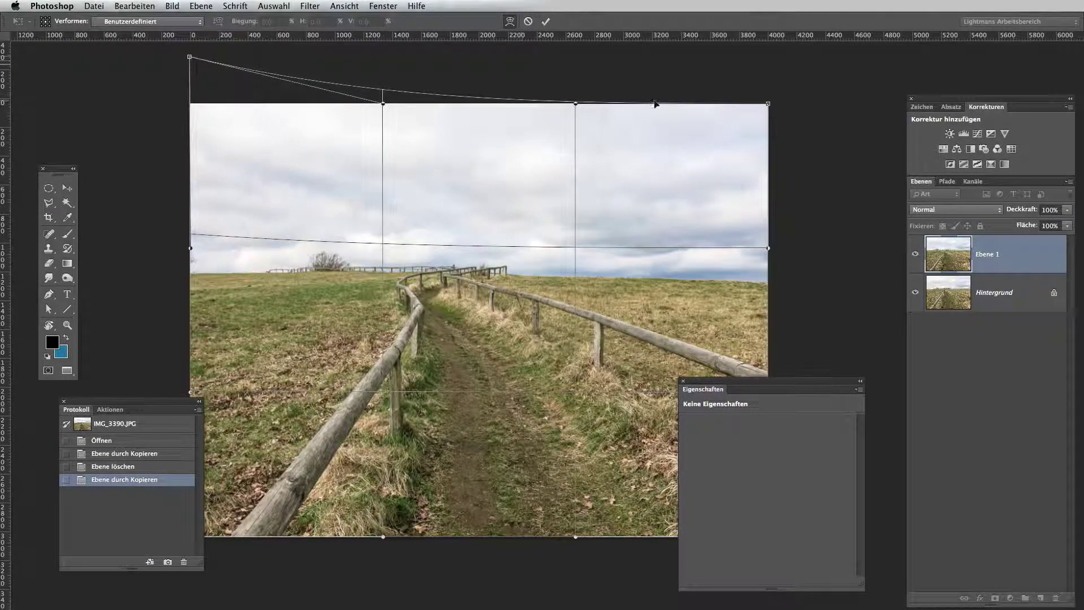
pyautogui.moveTo(766, 104)
pyautogui.mouseDown()
pyautogui.moveTo(775, 62)
pyautogui.moveTo(771, 80)
pyautogui.mouseUp()
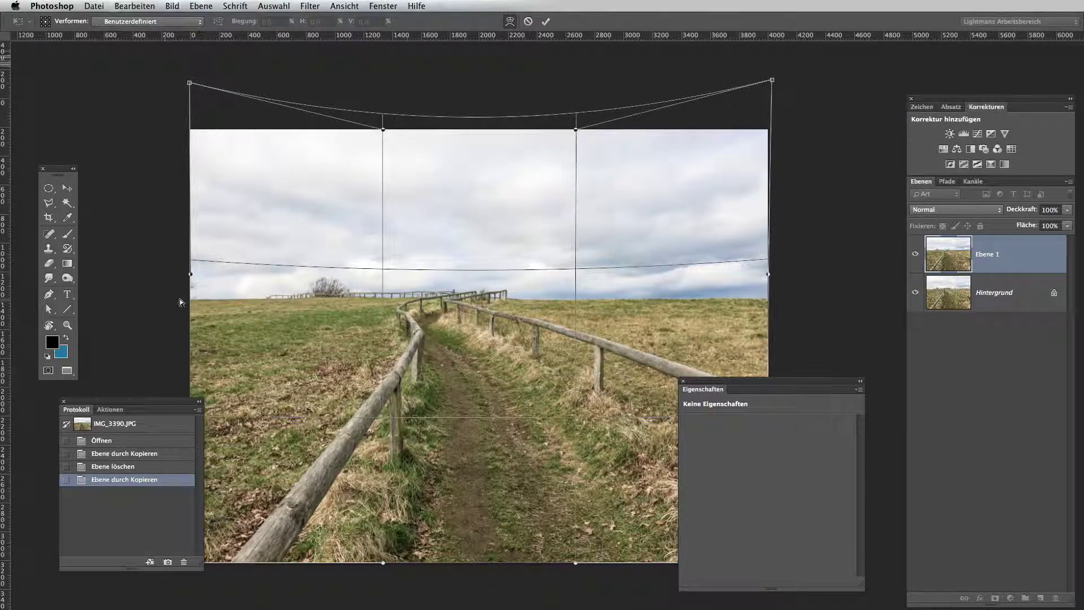
pyautogui.moveTo(377, 35); pyautogui.dragTo(381, 291)
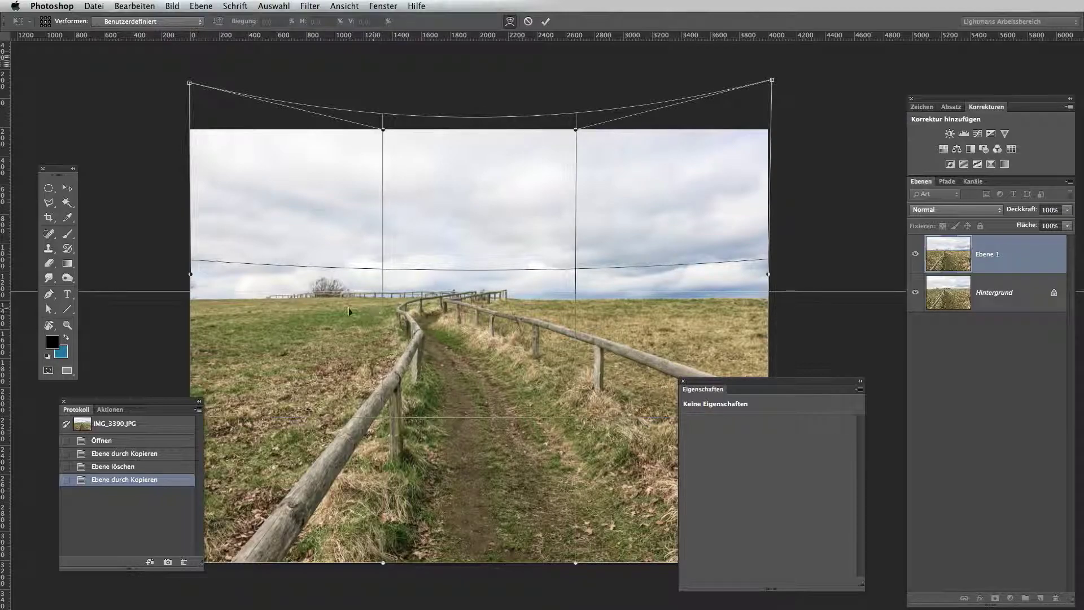
pyautogui.moveTo(190, 274); pyautogui.dragTo(190, 268)
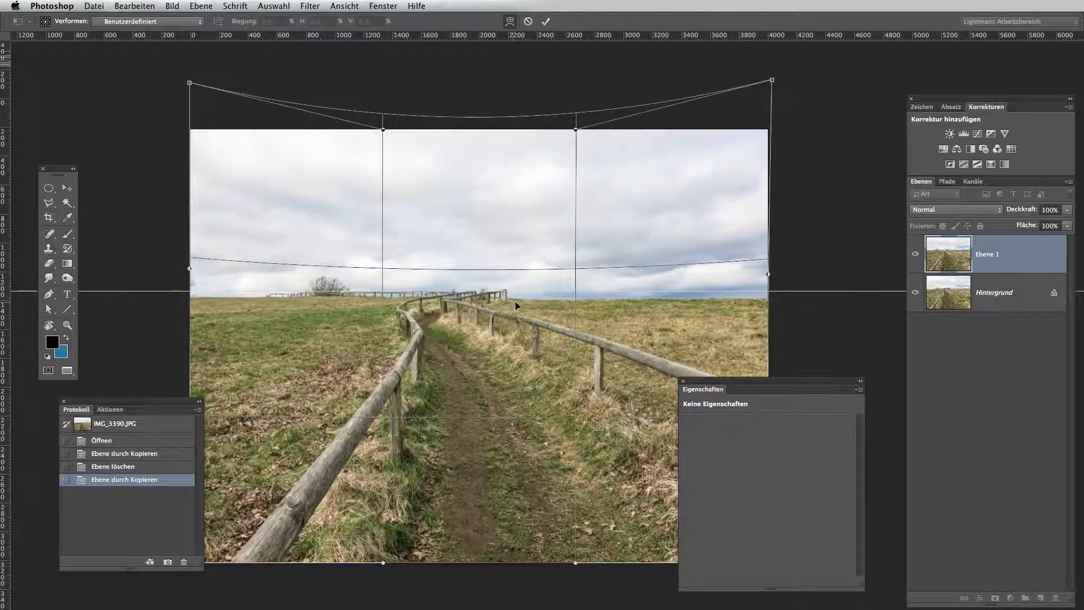
pyautogui.moveTo(558, 298); pyautogui.dragTo(558, 294)
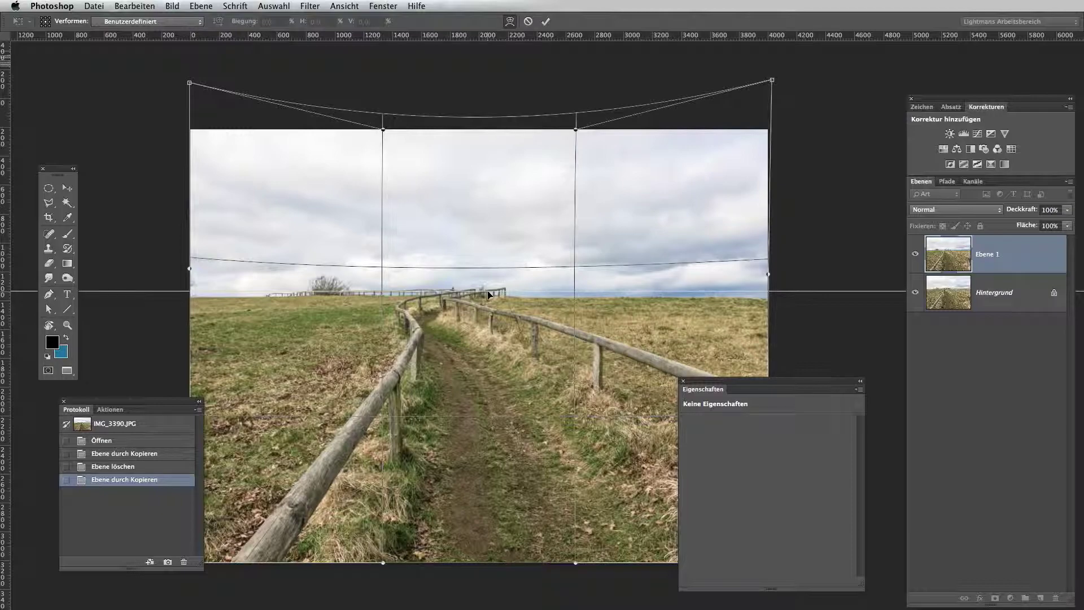
pyautogui.click(545, 22)
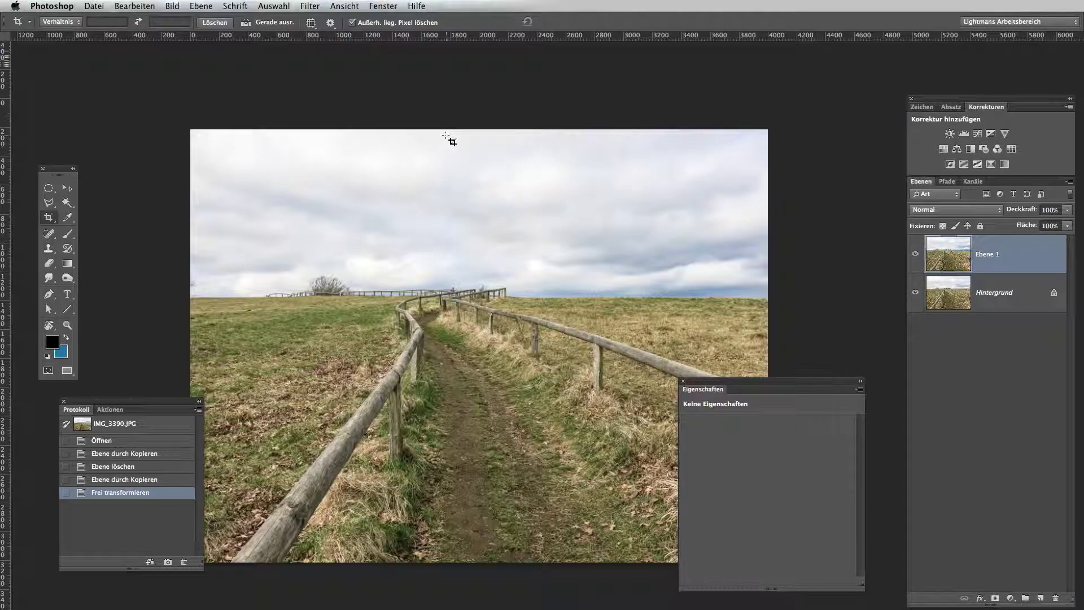
# Crop the warped photo to a tighter frame, repositioning the crop box before committing
pyautogui.scroll(-5, 501, 258)
pyautogui.moveTo(501, 258); pyautogui.dragTo(470, 229)
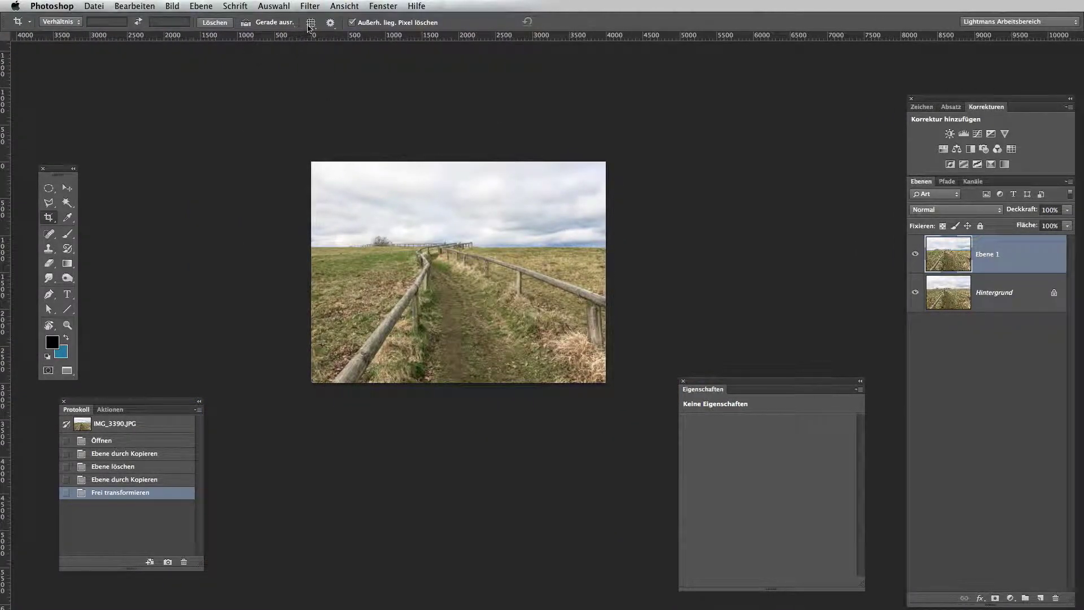
pyautogui.click(329, 23)
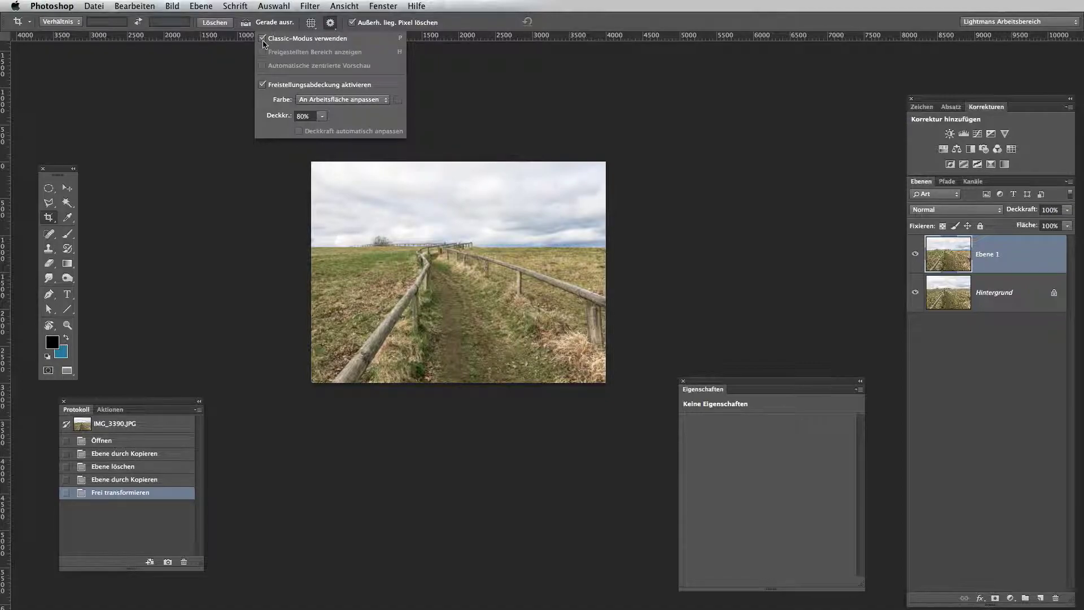
pyautogui.moveTo(617, 421)
pyautogui.mouseDown()
pyautogui.moveTo(343, 208)
pyautogui.moveTo(347, 193)
pyautogui.mouseUp()
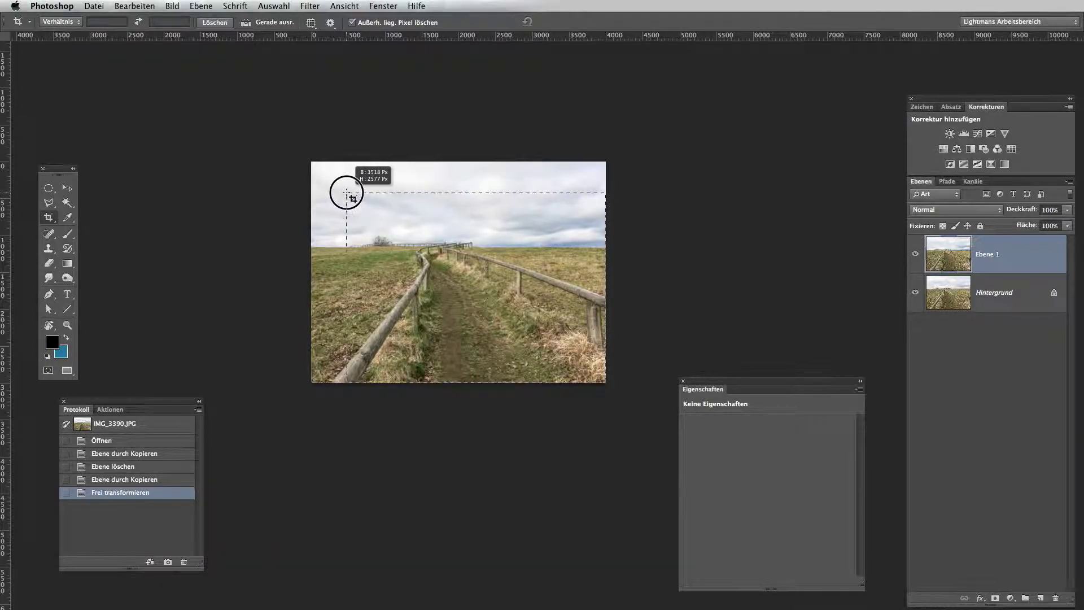
pyautogui.moveTo(347, 193); pyautogui.dragTo(344, 192)
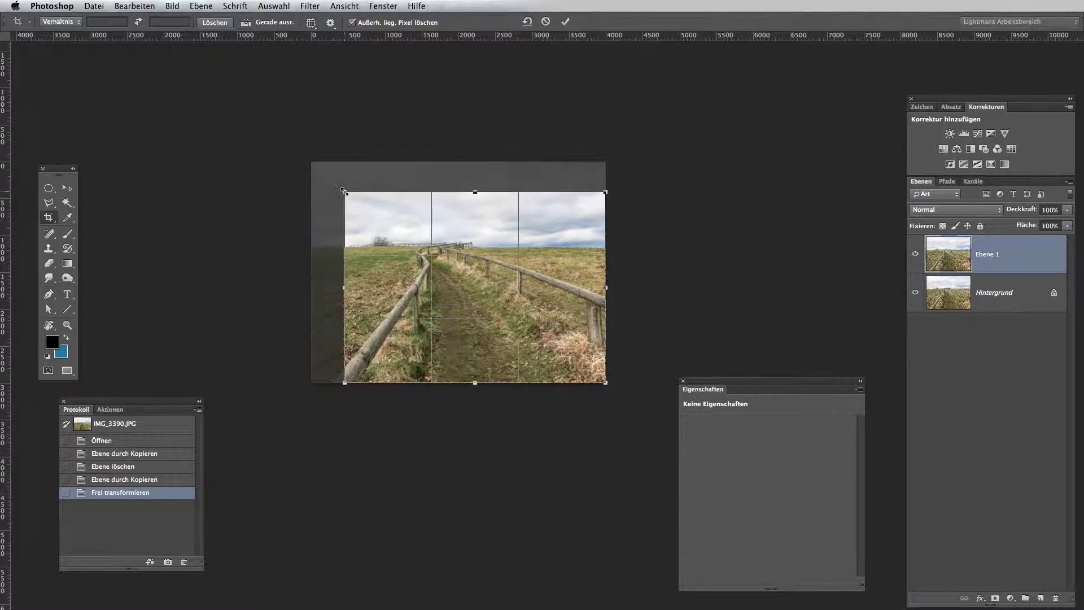
pyautogui.scroll(2, 544, 264)
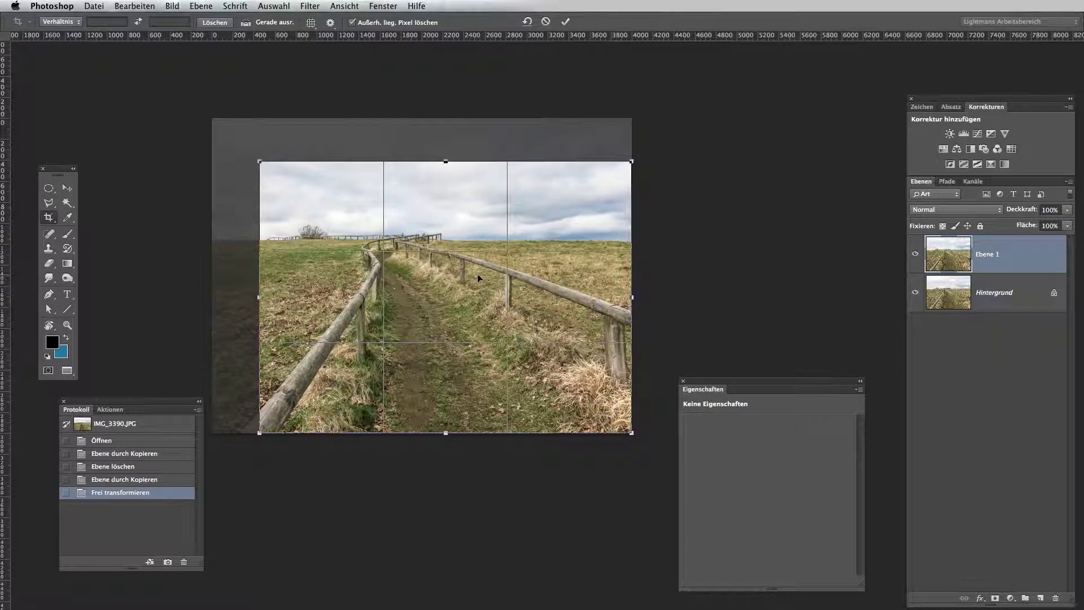
pyautogui.moveTo(475, 273); pyautogui.dragTo(465, 260)
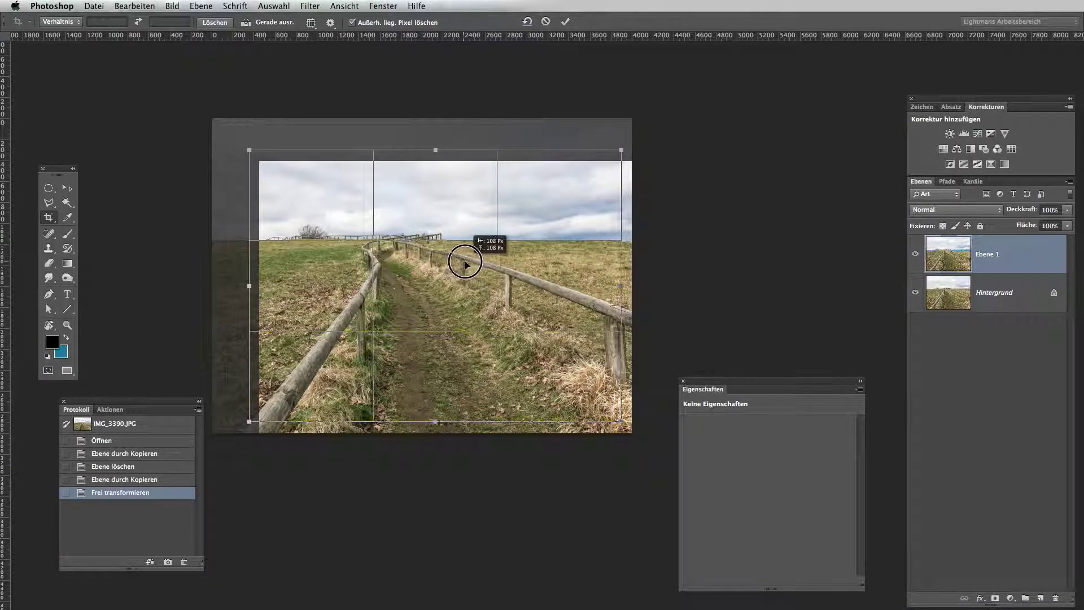
pyautogui.moveTo(464, 261); pyautogui.dragTo(473, 256)
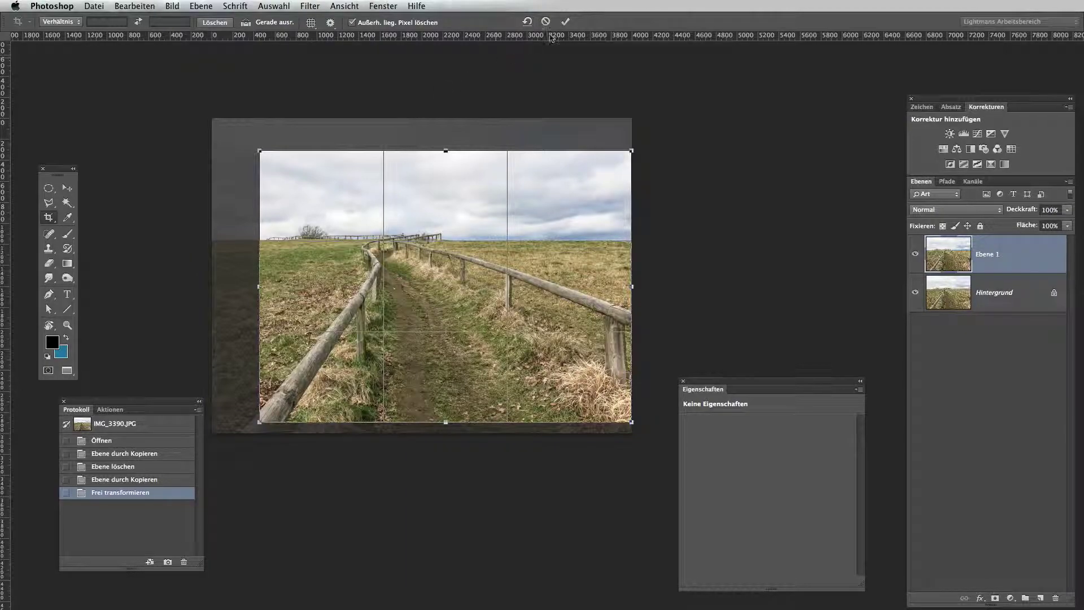
pyautogui.click(565, 22)
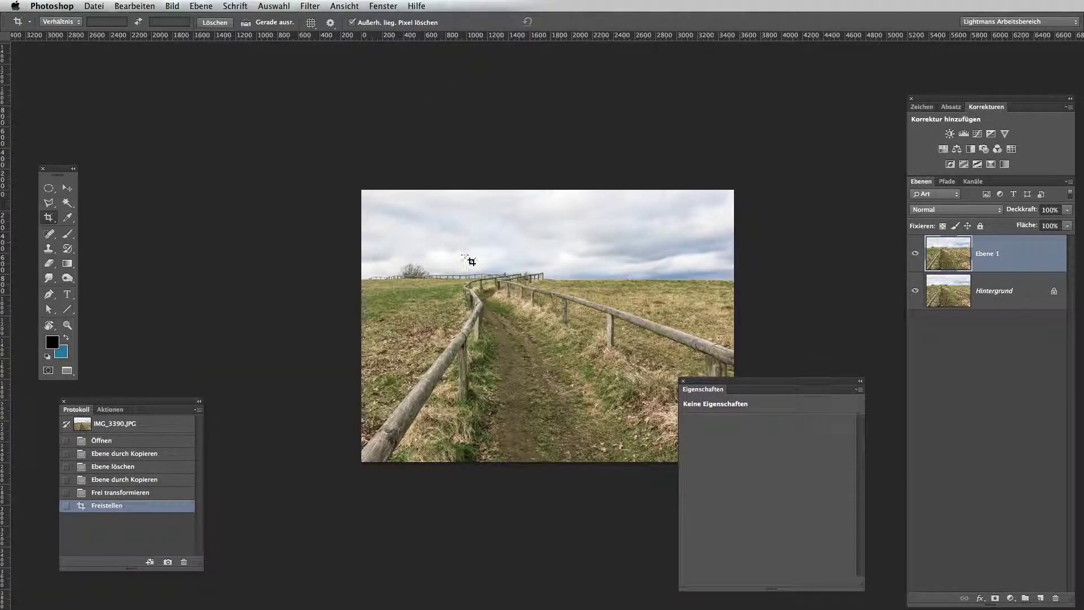
# Toggle Ebene 1 off and on to compare with the original, then zoom into the distant fence
pyautogui.moveTo(472, 261); pyautogui.dragTo(363, 207)
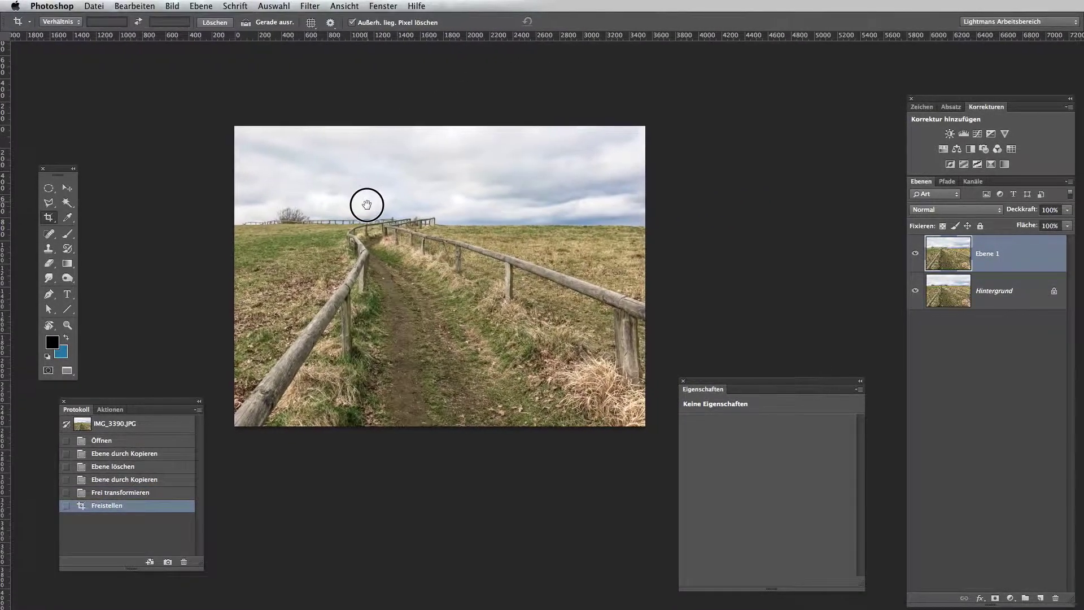
pyautogui.click(914, 253)
pyautogui.click(914, 253)
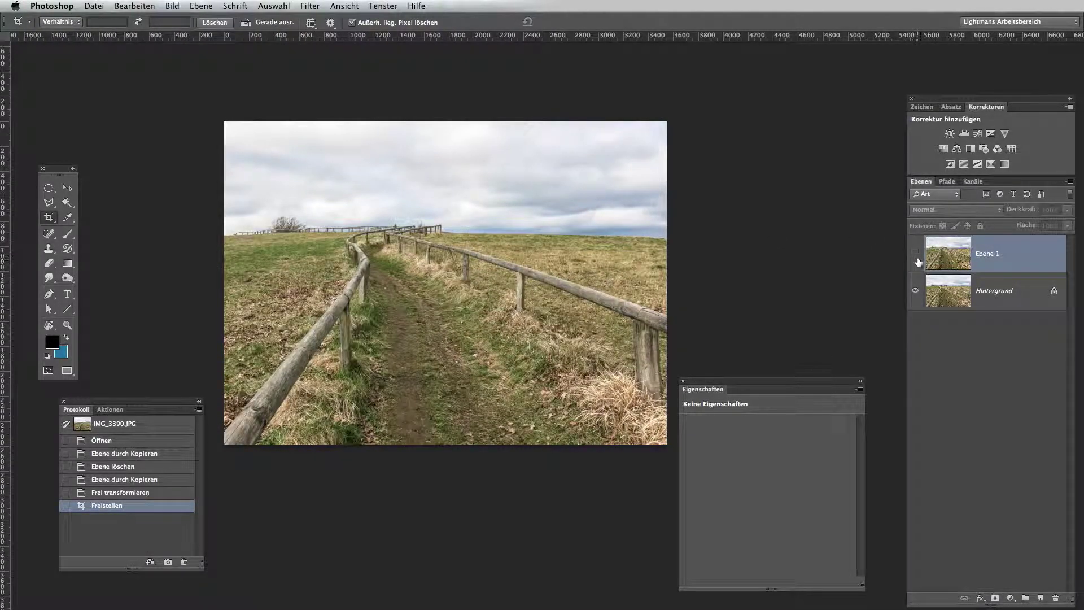
pyautogui.click(915, 254)
pyautogui.click(915, 255)
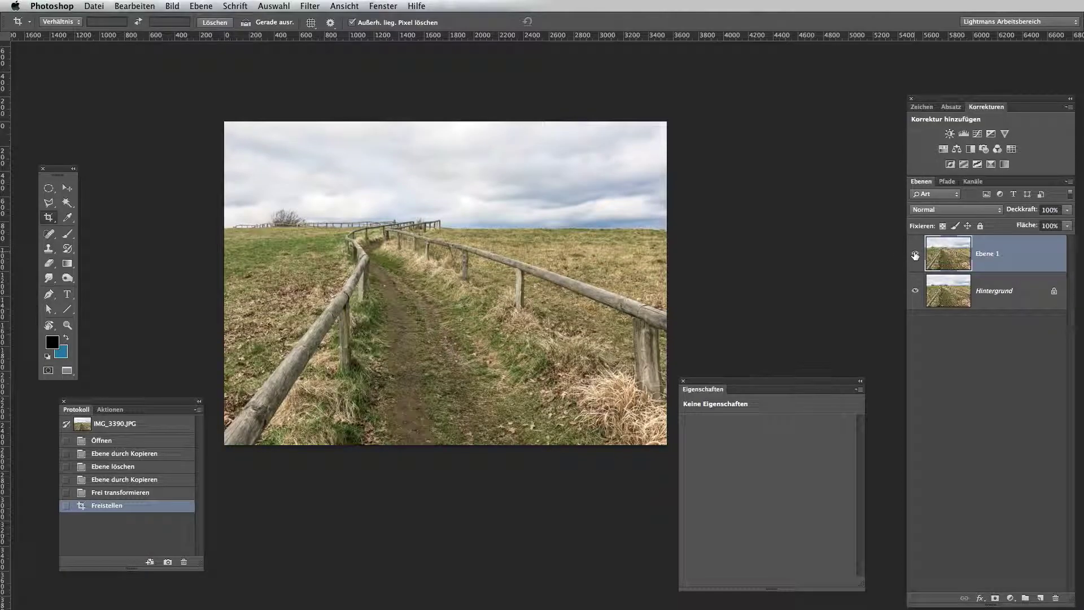
pyautogui.press('z')
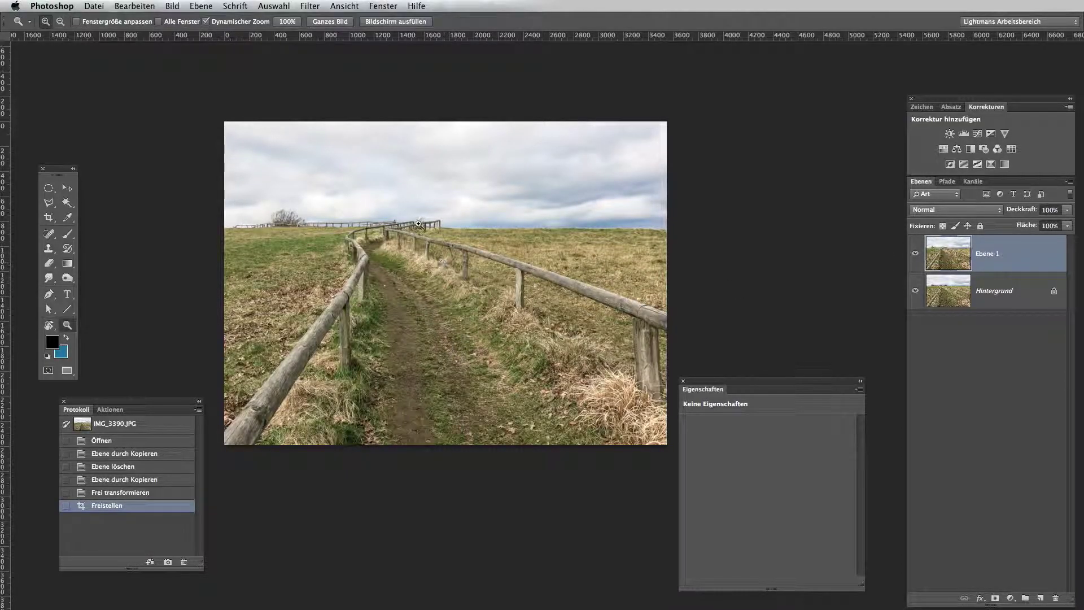
pyautogui.moveTo(447, 241)
pyautogui.mouseDown()
pyautogui.moveTo(351, 239)
pyautogui.moveTo(531, 226)
pyautogui.mouseUp()
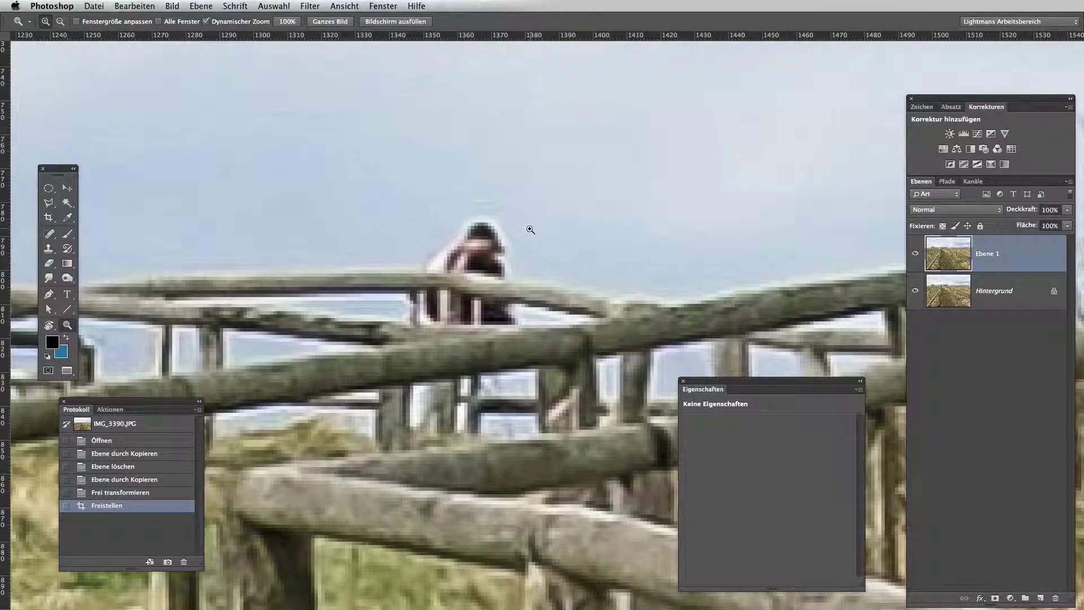
# Clone-stamp sky over the person standing behind the distant fence rail
pyautogui.press('s')
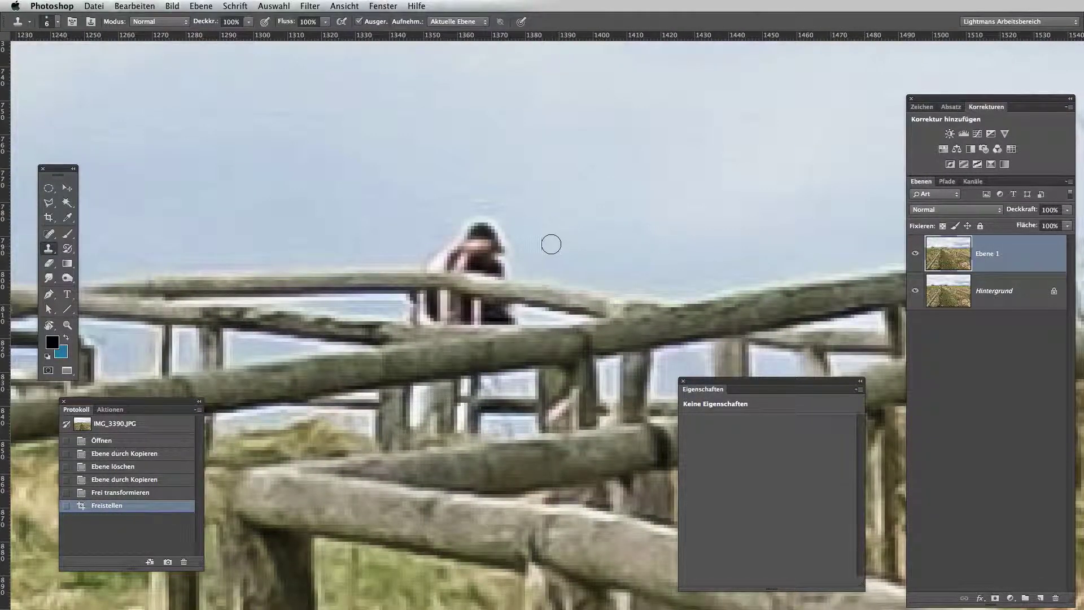
pyautogui.moveTo(468, 213)
pyautogui.mouseDown()
pyautogui.moveTo(450, 226)
pyautogui.moveTo(515, 235)
pyautogui.moveTo(466, 261)
pyautogui.moveTo(485, 260)
pyautogui.mouseUp()
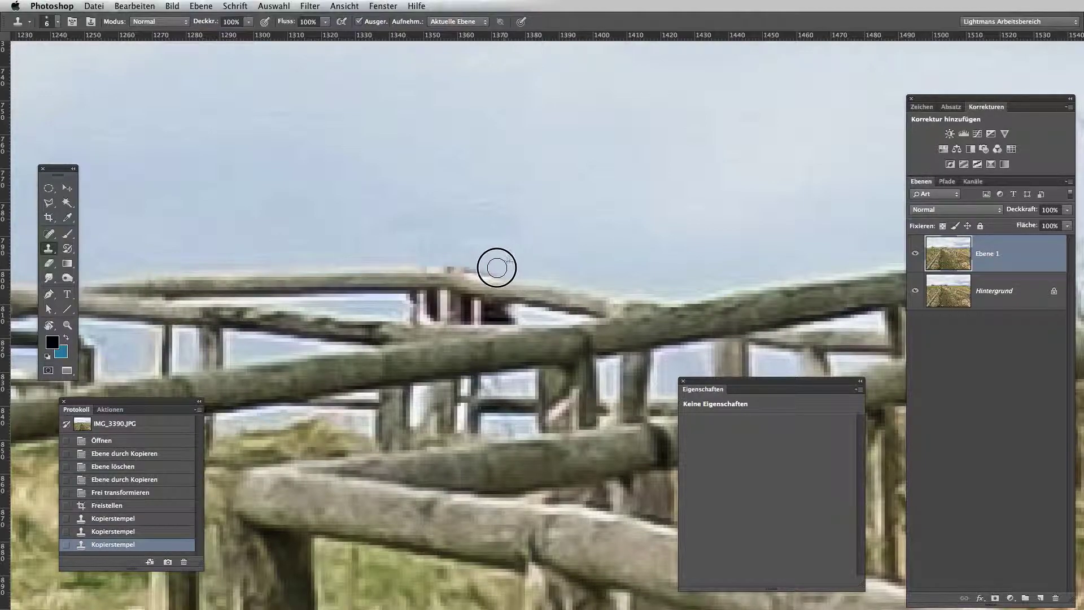
pyautogui.click(460, 259)
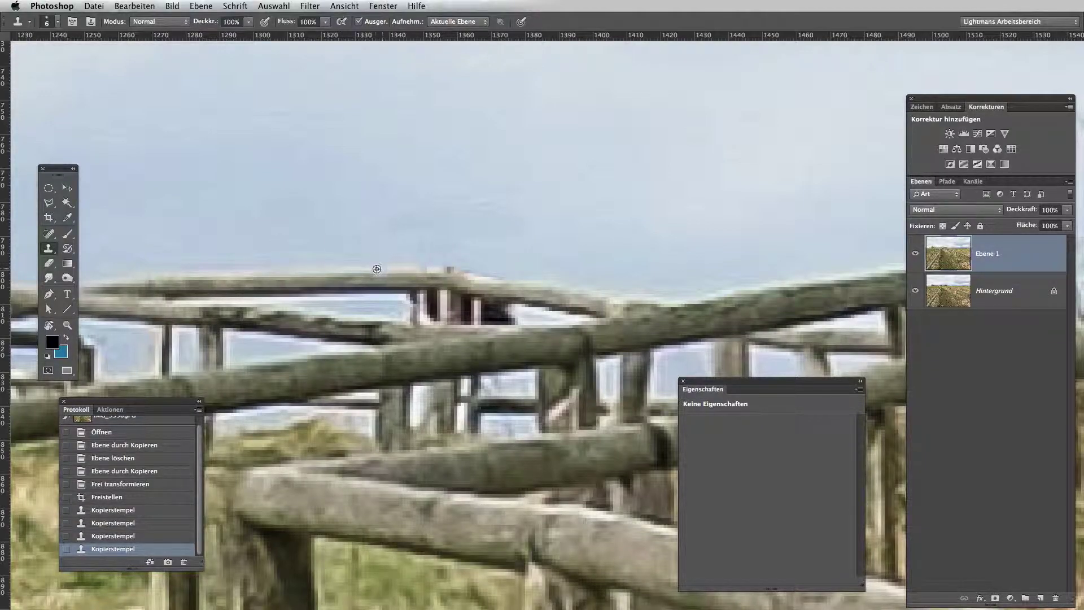
# Clone away the post remnant on the top rail, redoing one stroke after an undo
pyautogui.moveTo(413, 266); pyautogui.dragTo(436, 266)
pyautogui.click(446, 267)
pyautogui.click(480, 270)
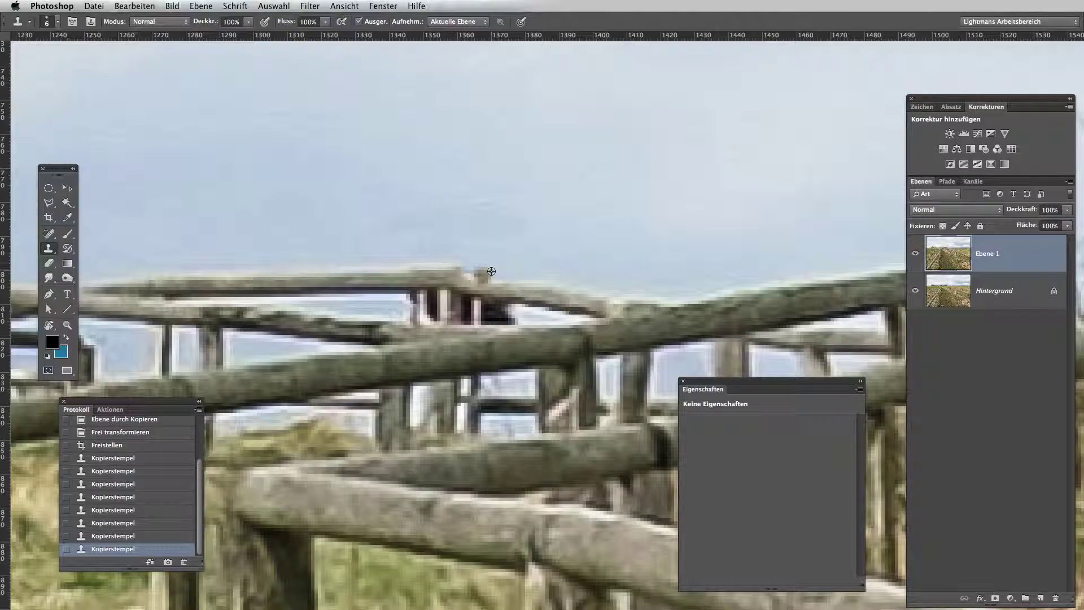
pyautogui.click(502, 280)
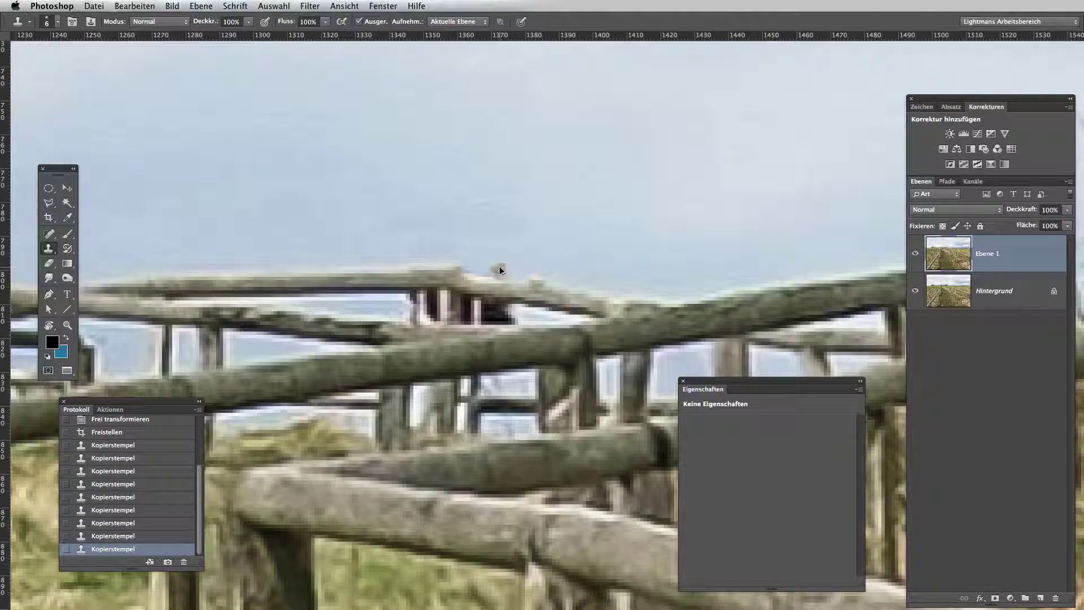
pyautogui.hotkey('ctrl', 'z')
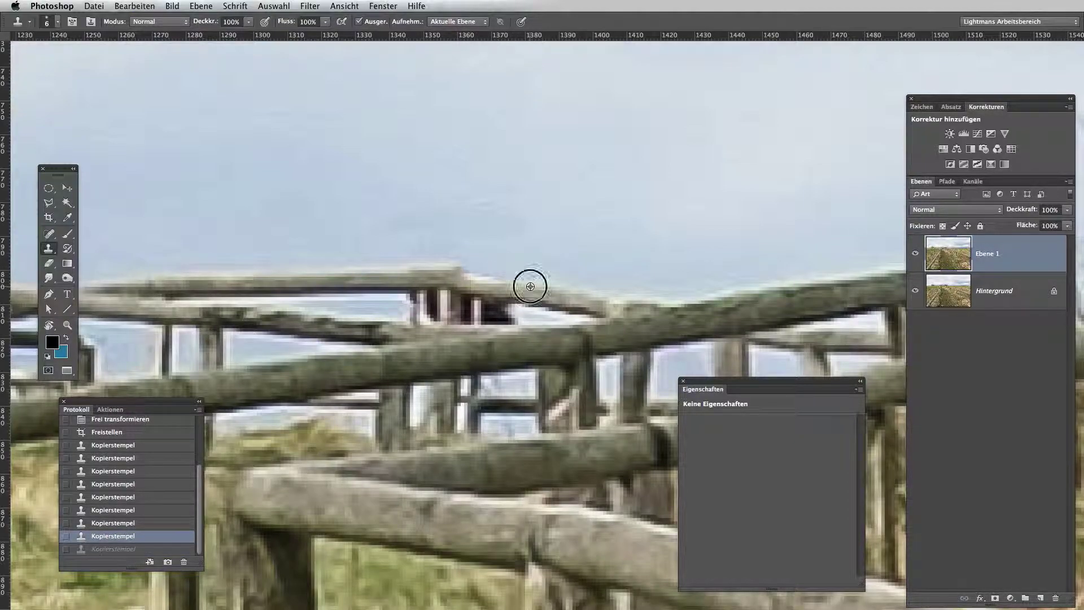
pyautogui.click(462, 272)
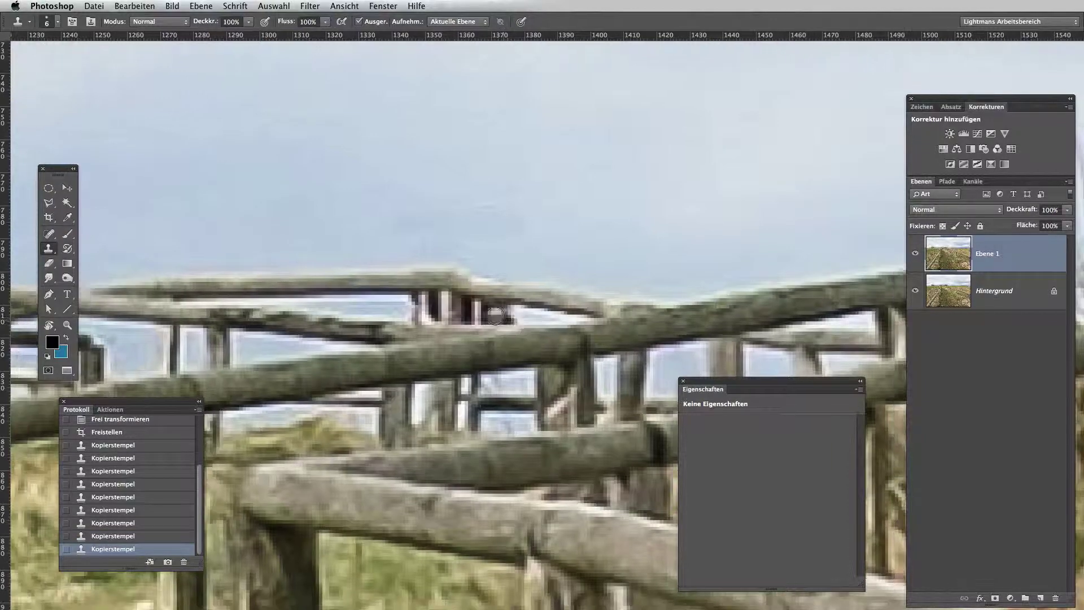
# Clone sky over the dark post with a smaller brush and smooth the upper rail edge
pyautogui.scroll(-1, 462, 271)
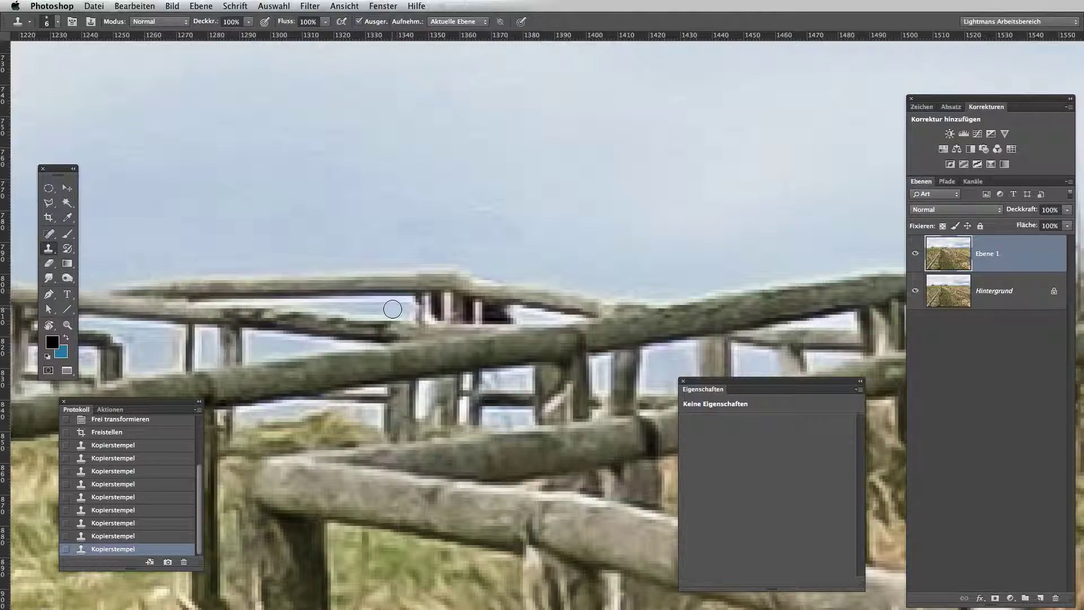
pyautogui.moveTo(399, 307)
pyautogui.mouseDown()
pyautogui.moveTo(513, 316)
pyautogui.moveTo(404, 313)
pyautogui.moveTo(428, 298)
pyautogui.moveTo(513, 308)
pyautogui.moveTo(503, 306)
pyautogui.mouseUp()
pyautogui.click(446, 308)
pyautogui.press('[')
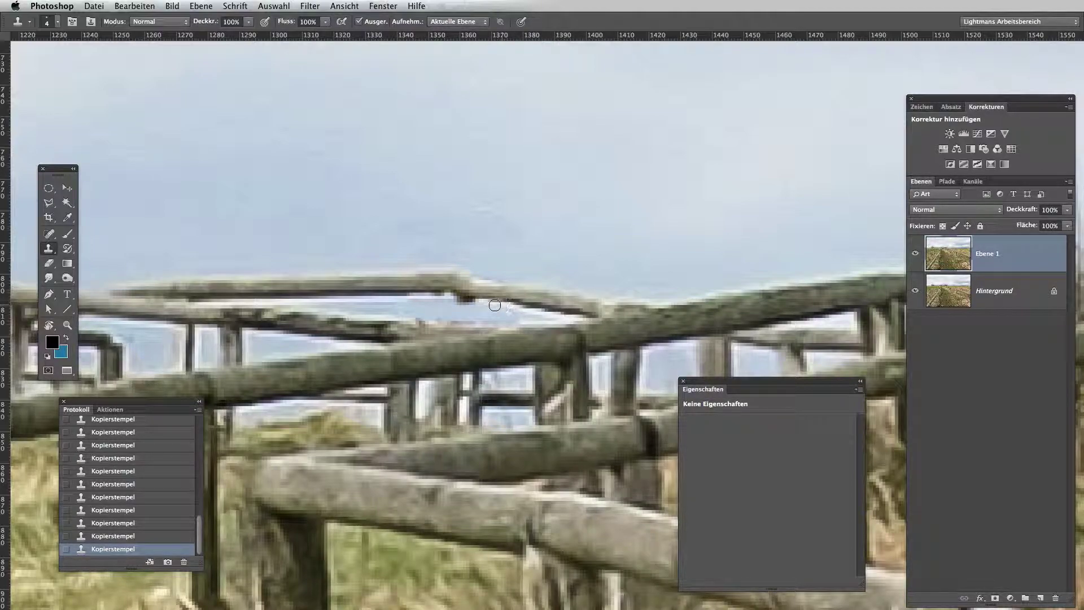
pyautogui.moveTo(395, 300)
pyautogui.mouseDown()
pyautogui.moveTo(477, 300)
pyautogui.moveTo(423, 310)
pyautogui.mouseUp()
pyautogui.moveTo(489, 301); pyautogui.dragTo(439, 322)
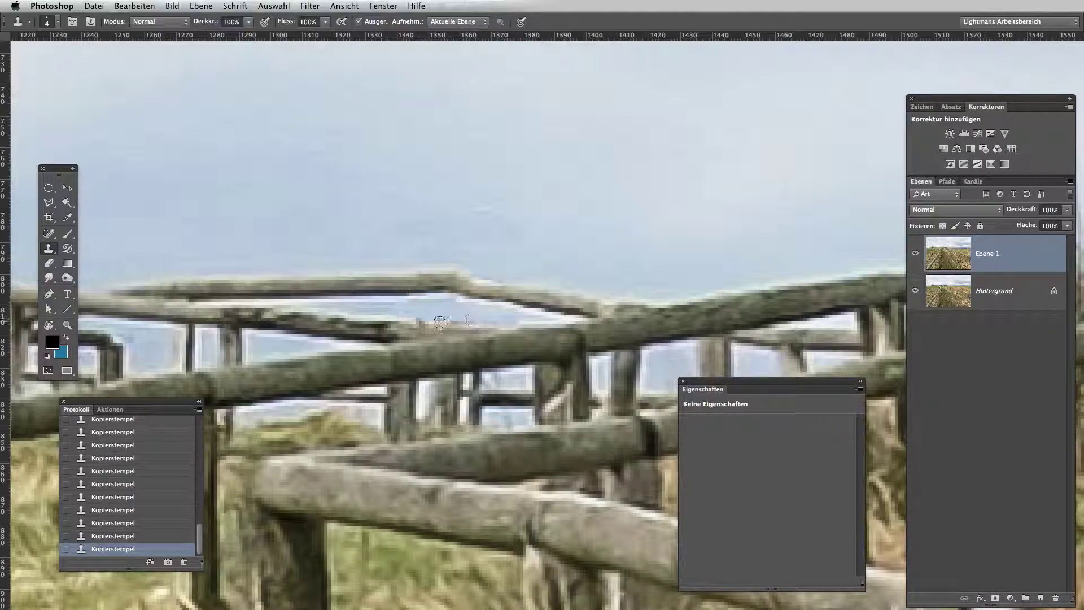
pyautogui.moveTo(365, 318)
pyautogui.mouseDown()
pyautogui.moveTo(525, 324)
pyautogui.moveTo(361, 319)
pyautogui.moveTo(447, 324)
pyautogui.mouseUp()
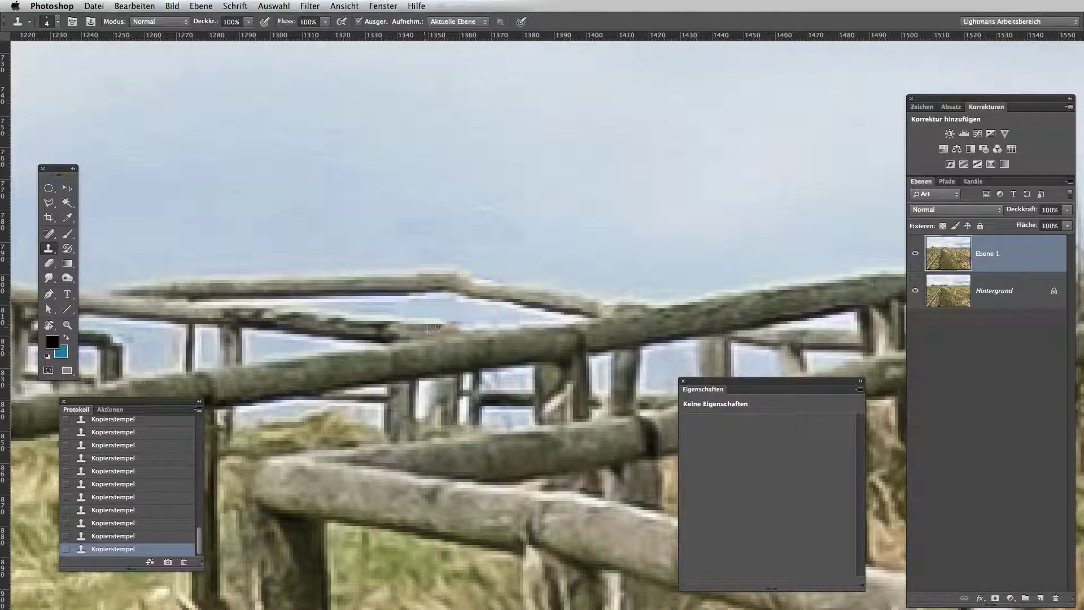
pyautogui.scroll(-2, 599, 323)
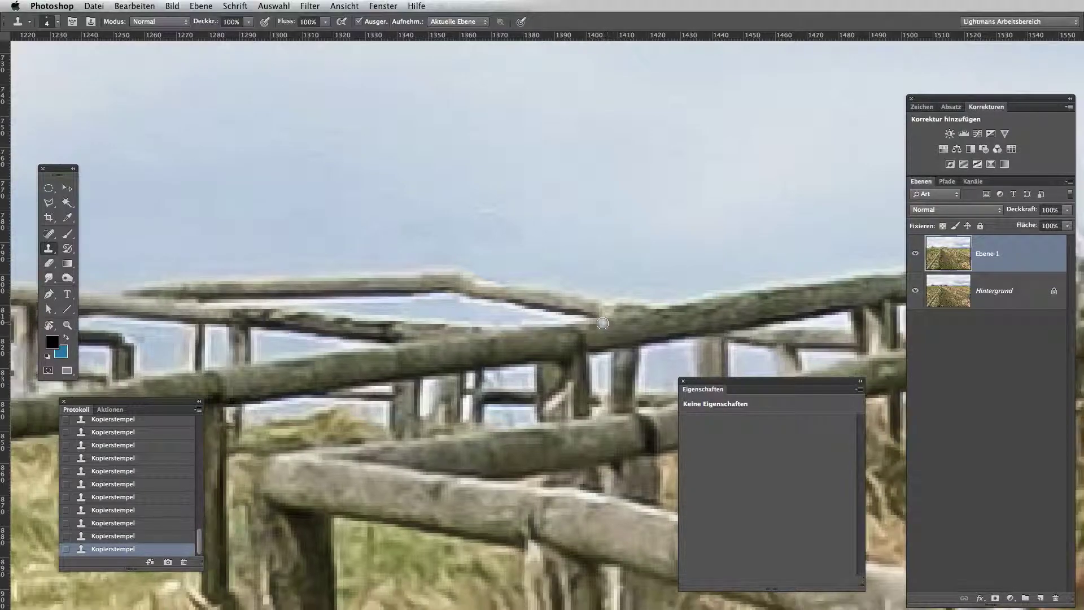
pyautogui.scroll(-2, 595, 322)
pyautogui.scroll(-2, 565, 322)
# Check the cleaned horizon up close, then zoom out to show the whole fence and path
pyautogui.scroll(-2, 548, 321)
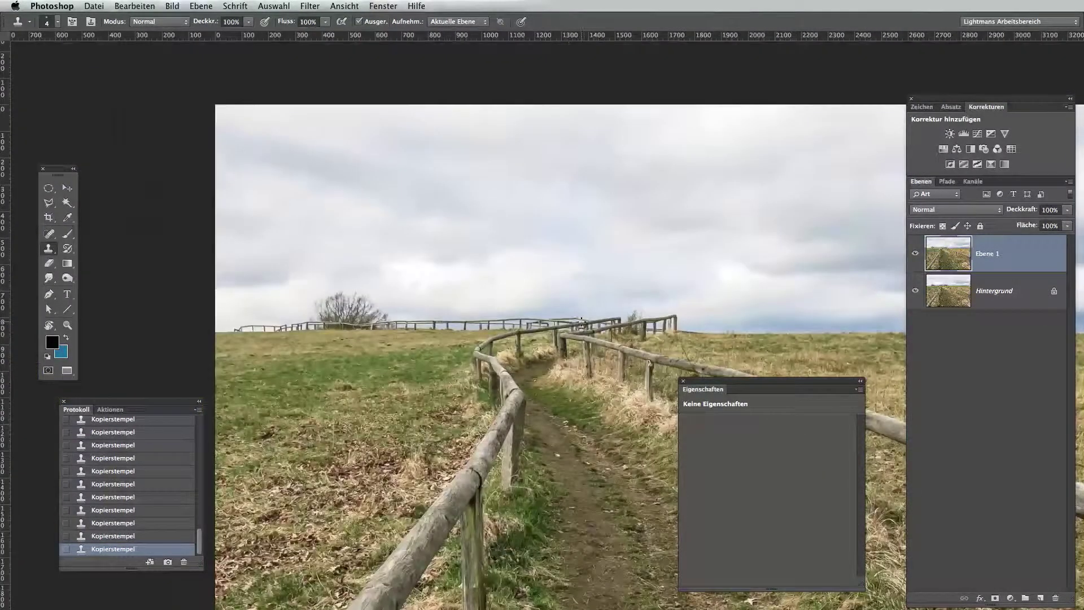
pyautogui.scroll(-1, 536, 321)
pyautogui.moveTo(535, 320); pyautogui.dragTo(322, 210)
pyautogui.scroll(-1, 322, 211)
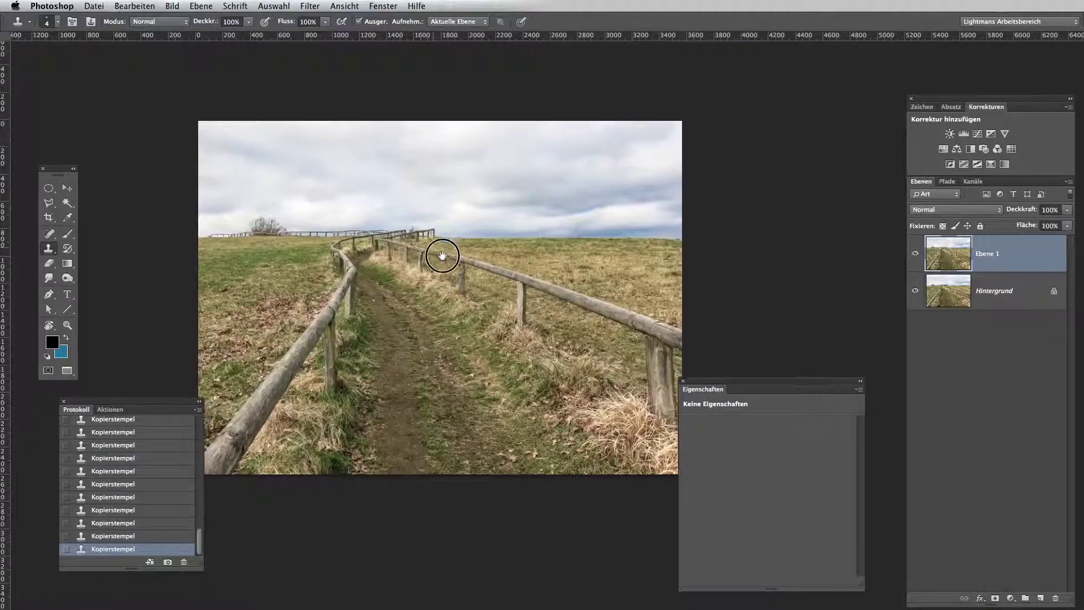
pyautogui.press('z')
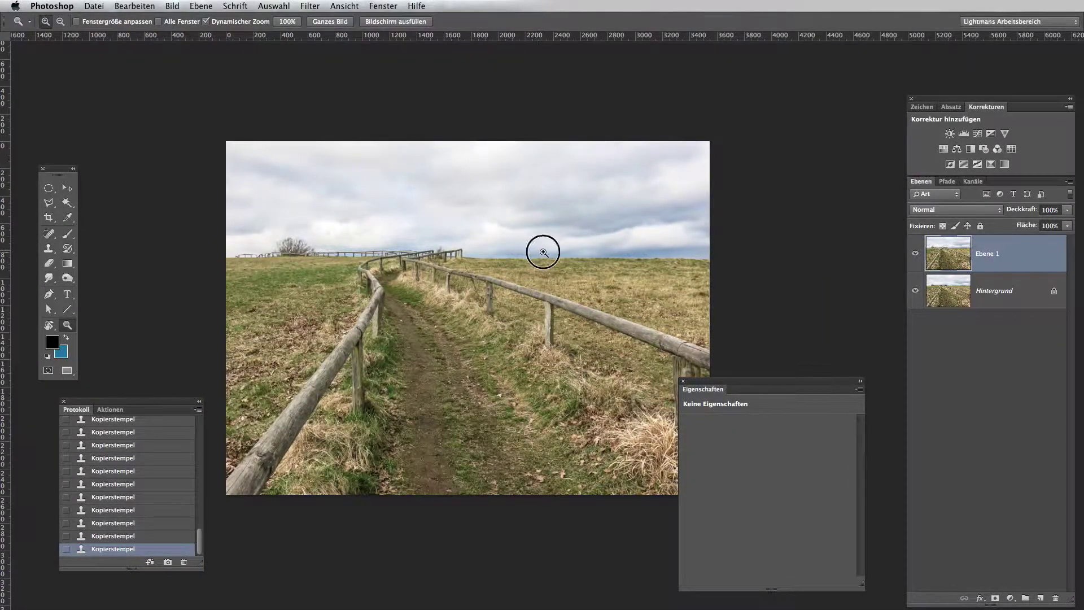
pyautogui.moveTo(542, 249); pyautogui.dragTo(612, 287)
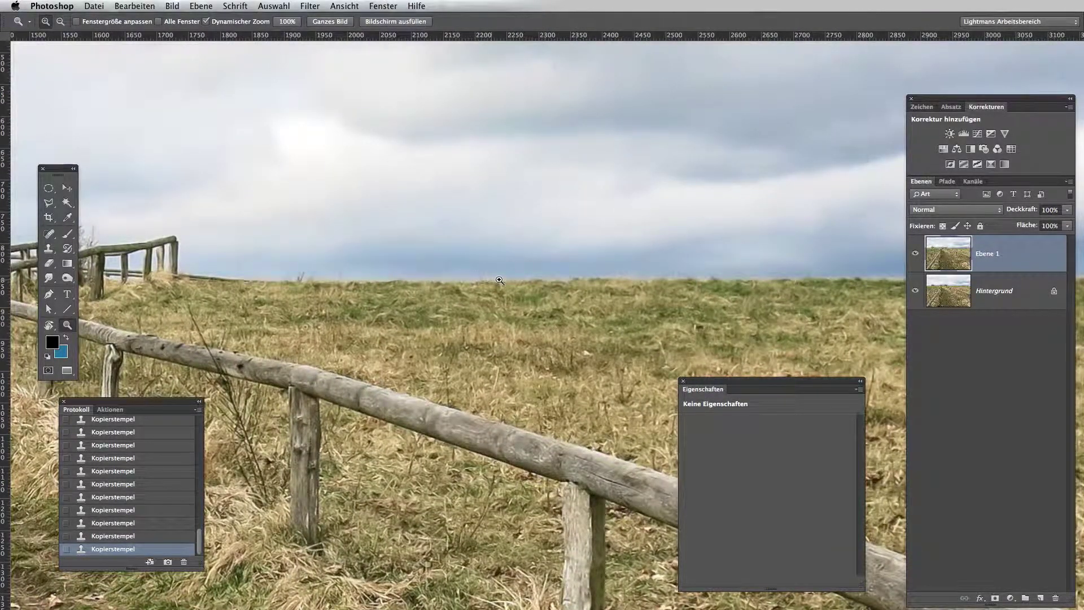
pyautogui.moveTo(500, 280); pyautogui.dragTo(519, 283)
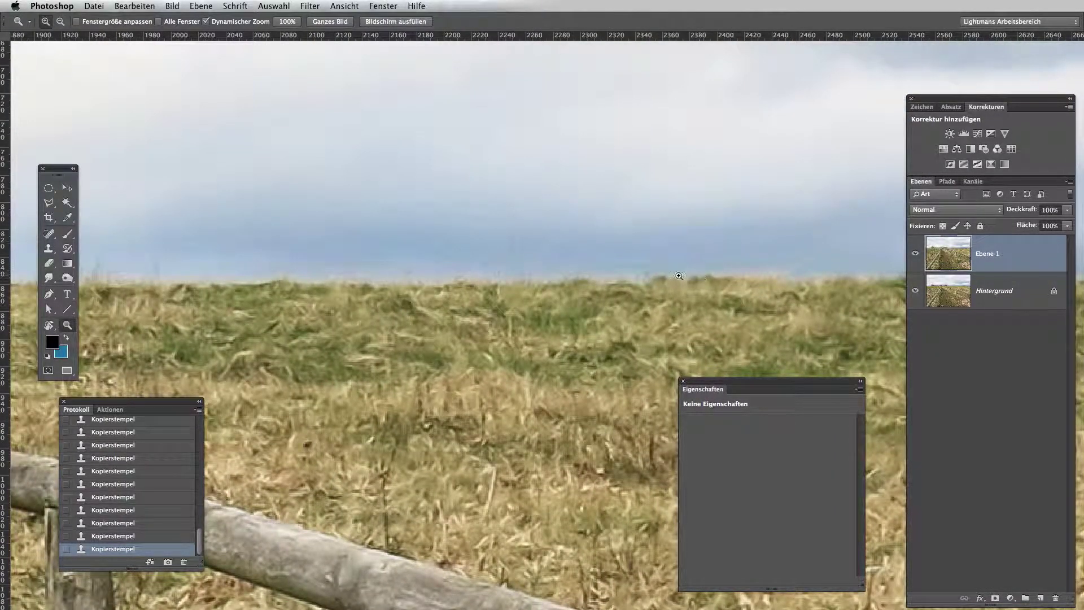
pyautogui.moveTo(509, 278); pyautogui.dragTo(450, 273)
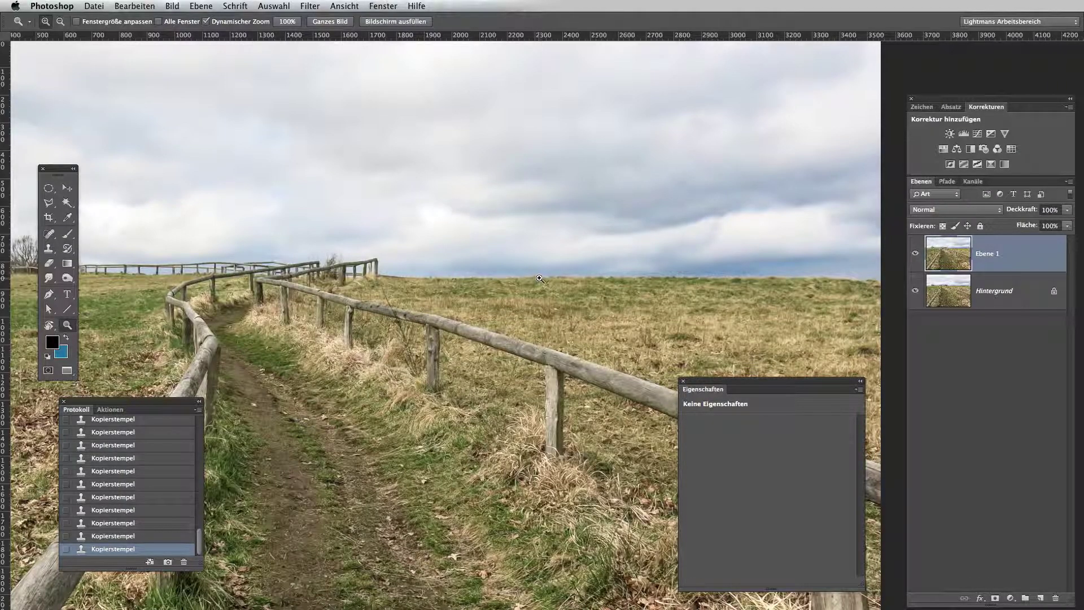
# Set the Burn tool to Midtones 8% with adjusted hardness, zoom on the horizon, rotate view 64°
pyautogui.click(71, 278)
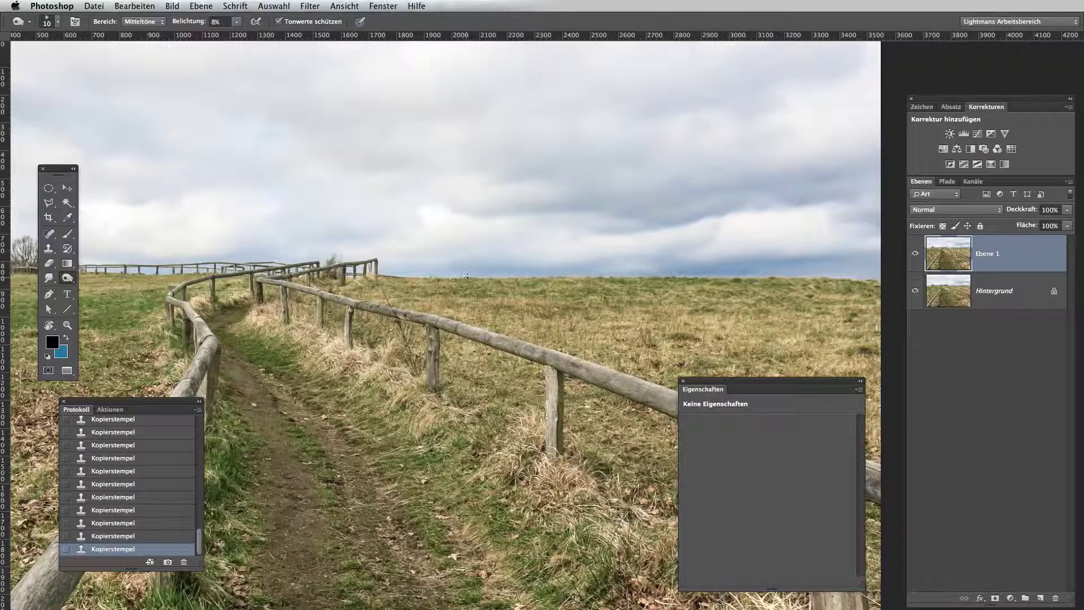
pyautogui.rightClick(474, 258)
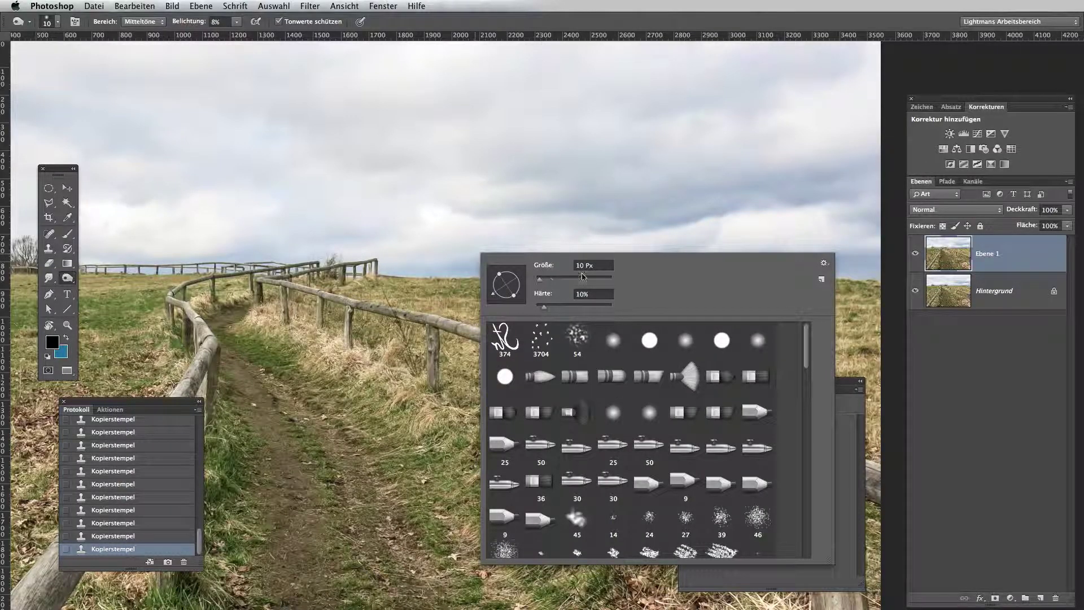
pyautogui.moveTo(544, 310); pyautogui.dragTo(542, 310)
pyautogui.press('Return')
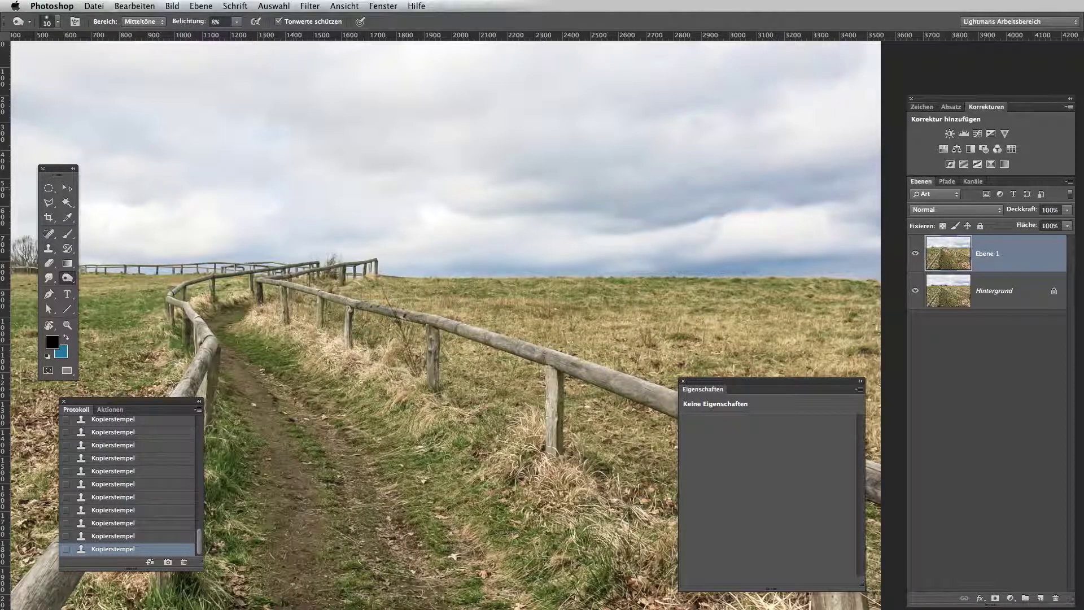
pyautogui.press('z')
pyautogui.moveTo(427, 310); pyautogui.dragTo(497, 308)
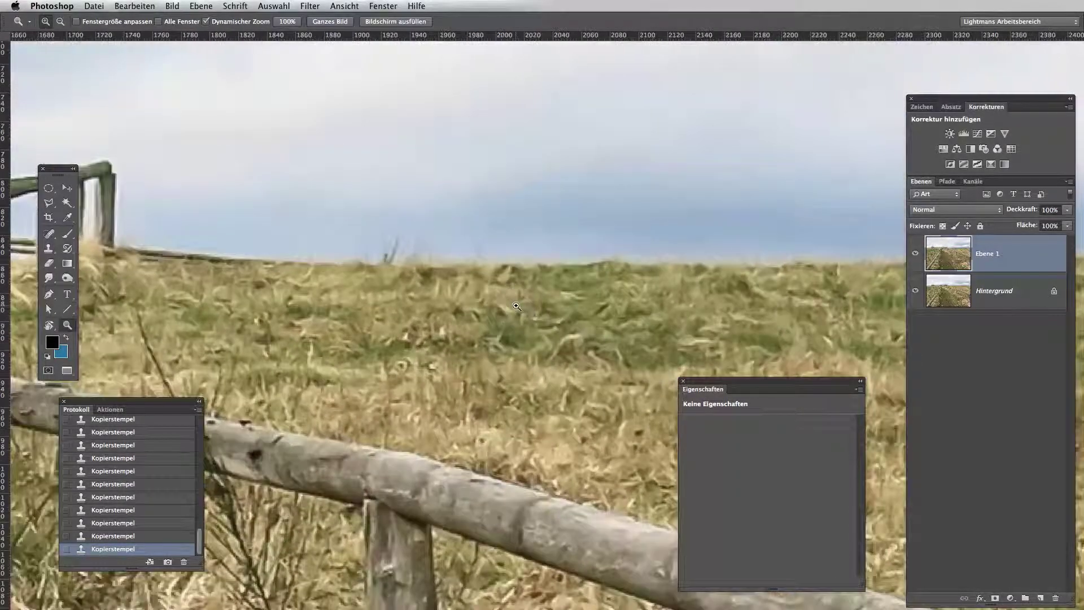
pyautogui.press('r')
pyautogui.moveTo(397, 329); pyautogui.dragTo(581, 428)
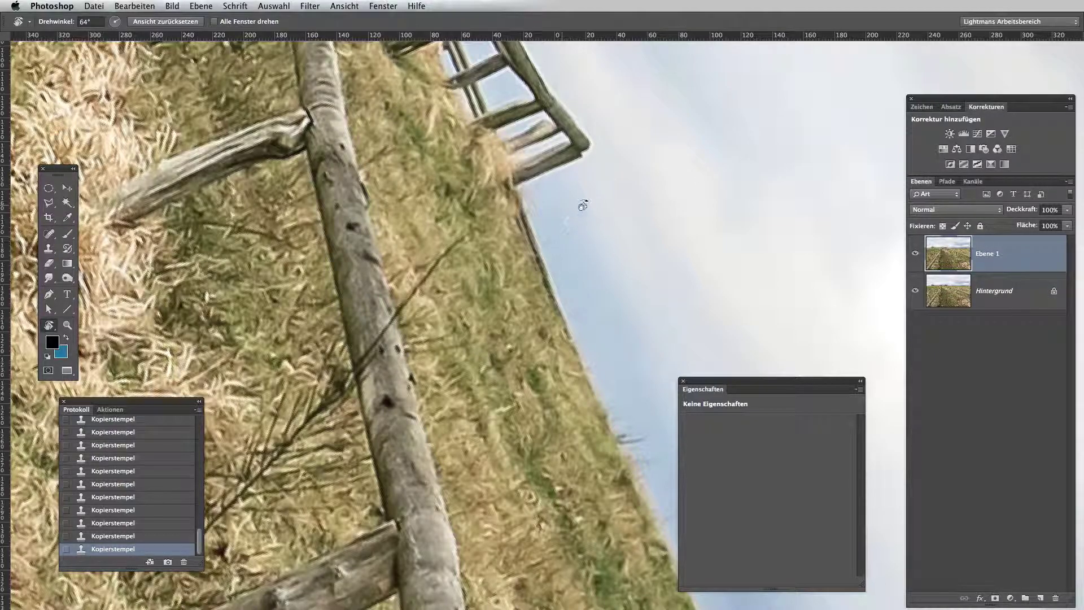
# Burn the light fringe along the grass-sky edge darker, then duplicate the layer as Ebene 1 kopieren
pyautogui.press('o')
pyautogui.moveTo(531, 240); pyautogui.dragTo(556, 270)
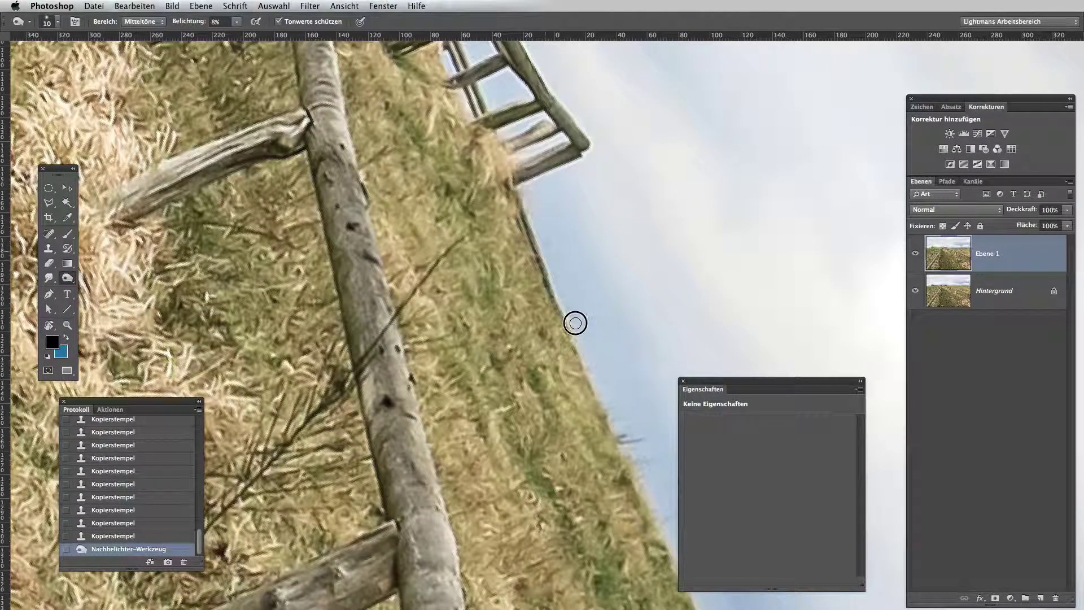
pyautogui.moveTo(576, 320); pyautogui.dragTo(590, 356)
pyautogui.moveTo(606, 423); pyautogui.dragTo(487, 209)
pyautogui.moveTo(449, 127); pyautogui.dragTo(528, 284)
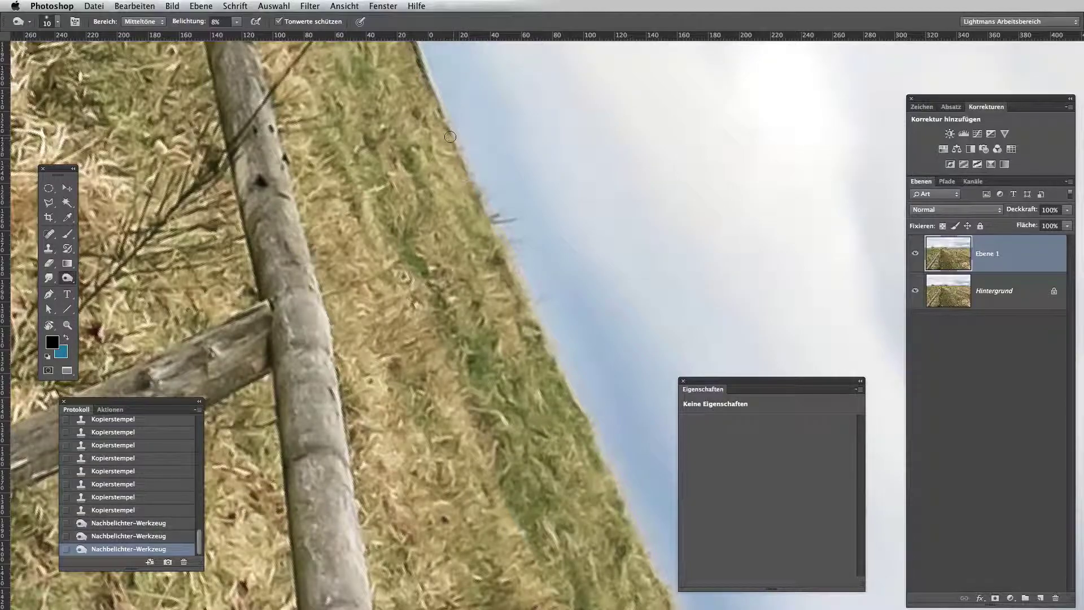
pyautogui.moveTo(493, 220)
pyautogui.mouseDown()
pyautogui.moveTo(571, 386)
pyautogui.moveTo(530, 321)
pyautogui.mouseUp()
pyautogui.moveTo(530, 321); pyautogui.dragTo(573, 389)
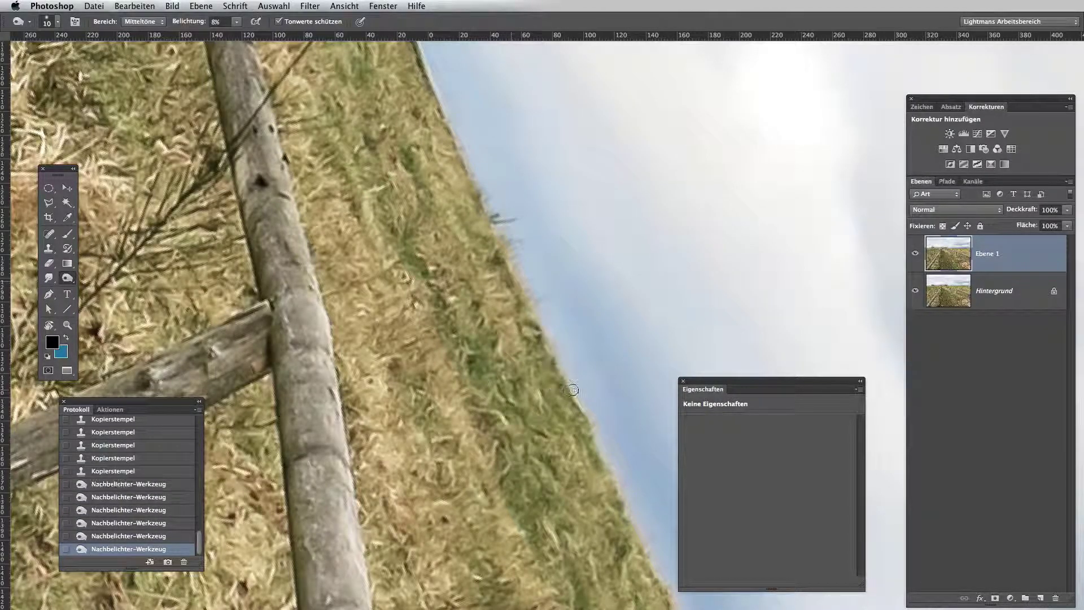
pyautogui.hotkey('ctrl', 'j')
pyautogui.moveTo(474, 164)
pyautogui.mouseDown()
pyautogui.moveTo(587, 443)
pyautogui.moveTo(448, 192)
pyautogui.mouseUp()
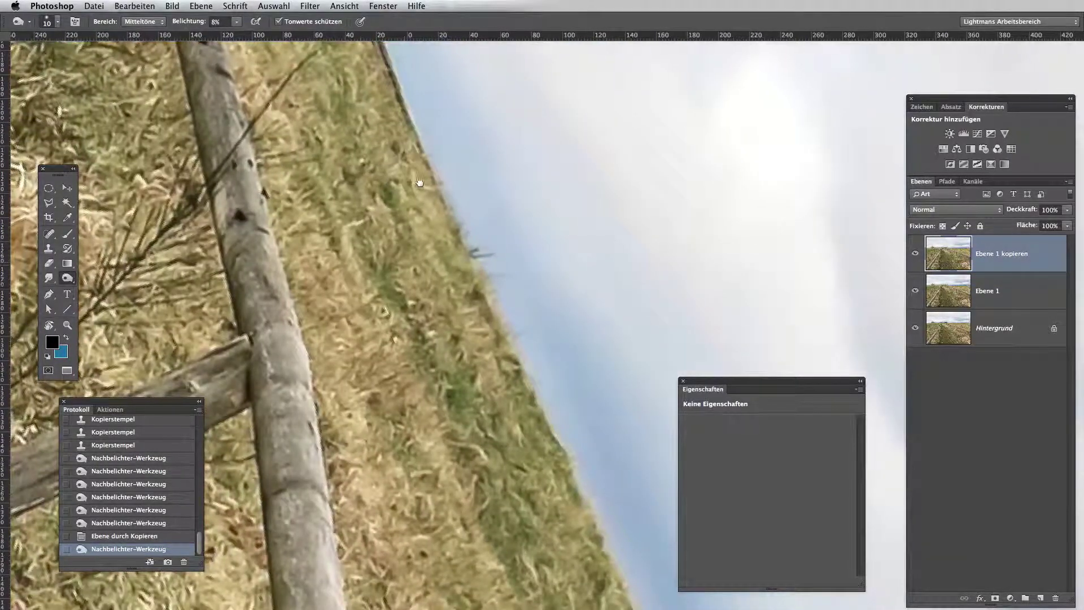
# Burn the bright fringe along the grass edge near the fence darker
pyautogui.moveTo(556, 423)
pyautogui.mouseDown()
pyautogui.moveTo(568, 449)
pyautogui.moveTo(443, 223)
pyautogui.mouseUp()
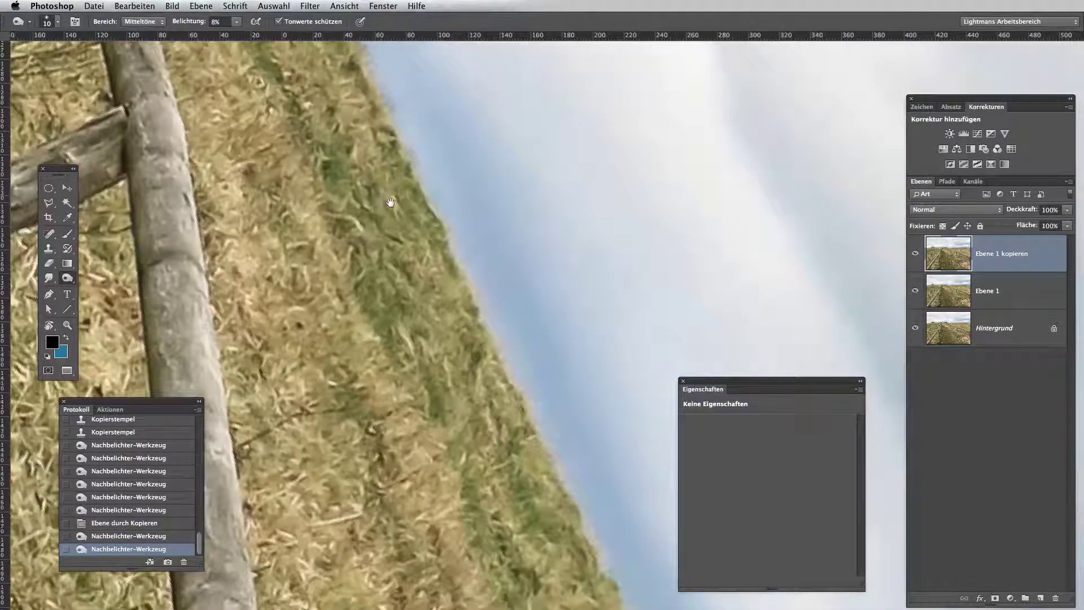
pyautogui.moveTo(503, 346)
pyautogui.mouseDown()
pyautogui.moveTo(531, 404)
pyautogui.moveTo(506, 341)
pyautogui.moveTo(483, 421)
pyautogui.moveTo(402, 228)
pyautogui.moveTo(386, 127)
pyautogui.moveTo(443, 223)
pyautogui.mouseUp()
pyautogui.moveTo(443, 223); pyautogui.dragTo(452, 245)
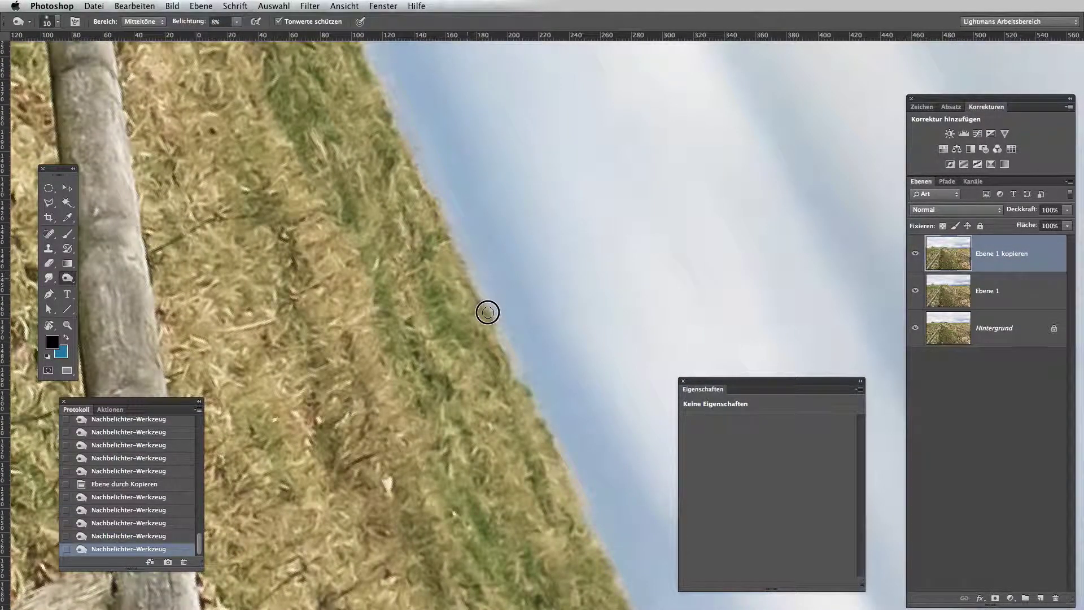
pyautogui.moveTo(486, 312)
pyautogui.mouseDown()
pyautogui.moveTo(470, 281)
pyautogui.moveTo(547, 433)
pyautogui.mouseUp()
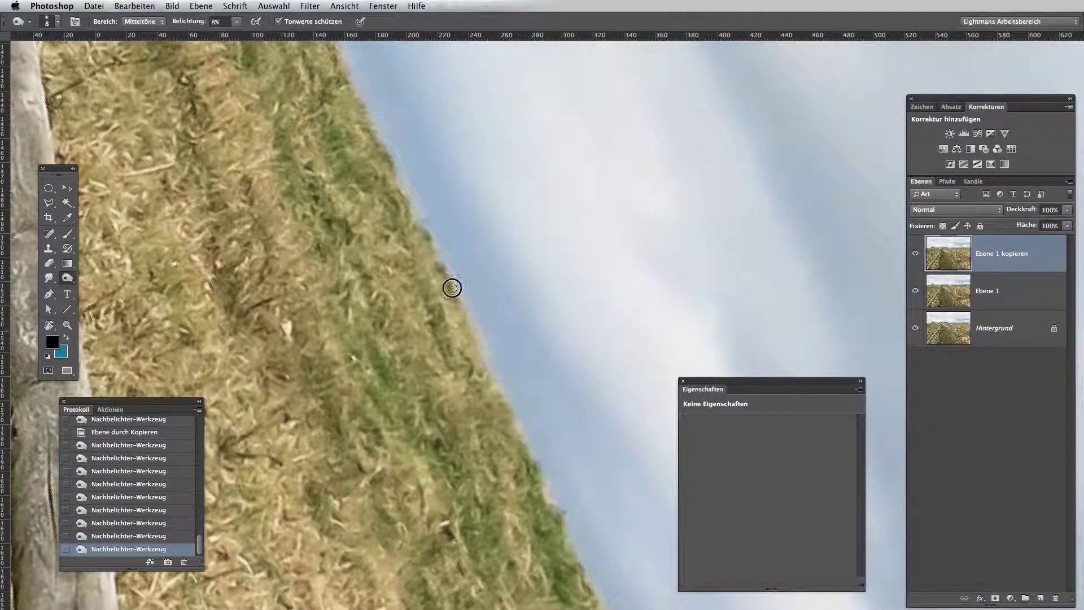
pyautogui.moveTo(452, 286); pyautogui.dragTo(472, 327)
# Pan along the horizon and burn the further stretches of light fringe
pyautogui.moveTo(477, 366); pyautogui.dragTo(322, 133)
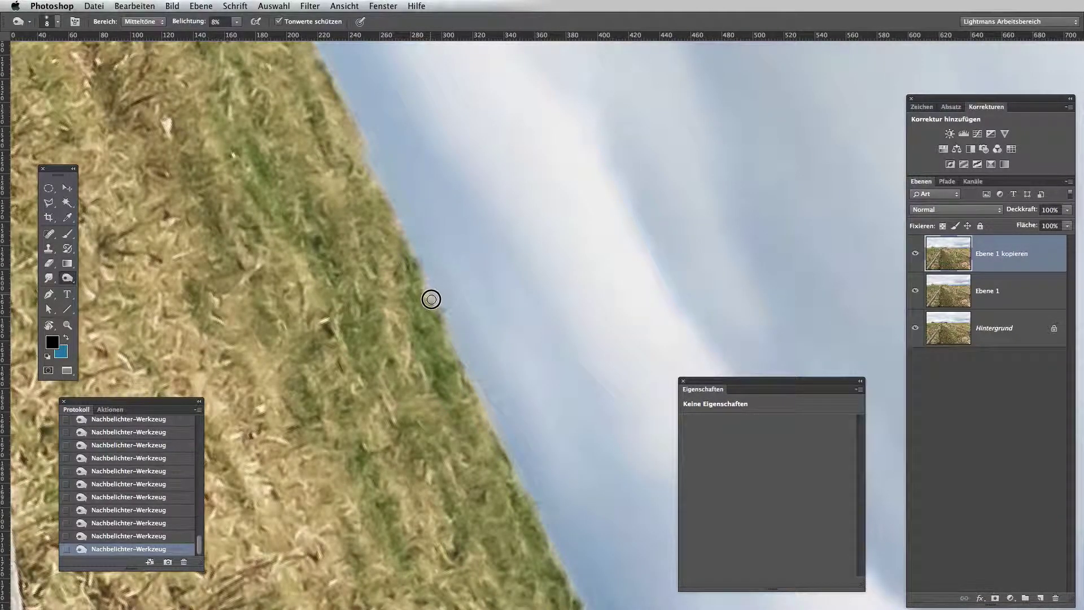
pyautogui.moveTo(428, 358); pyautogui.dragTo(327, 165)
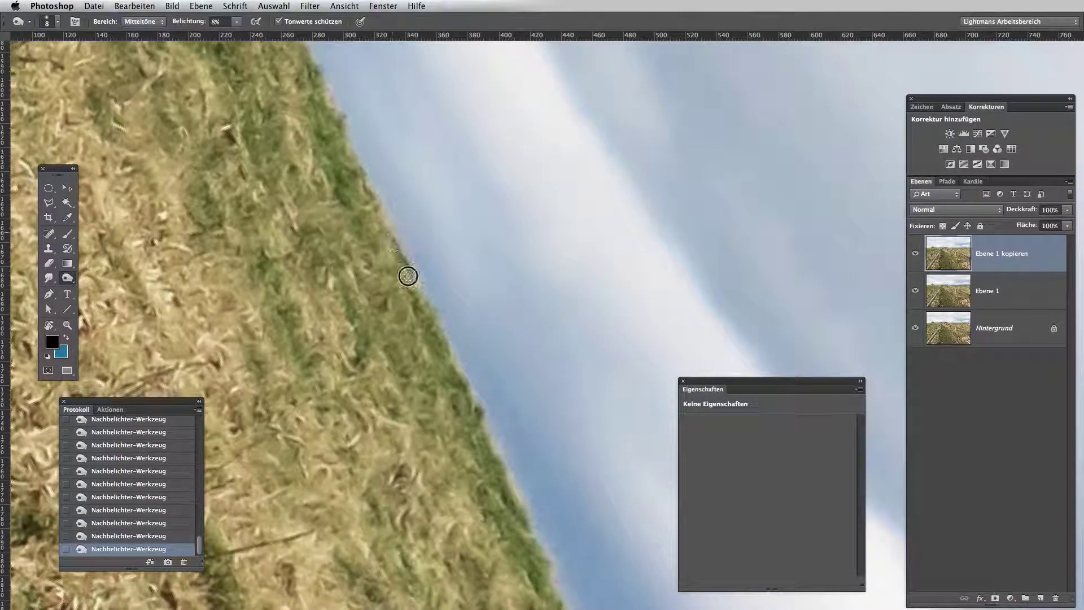
pyautogui.moveTo(460, 370)
pyautogui.mouseDown()
pyautogui.moveTo(295, 137)
pyautogui.moveTo(380, 246)
pyautogui.mouseUp()
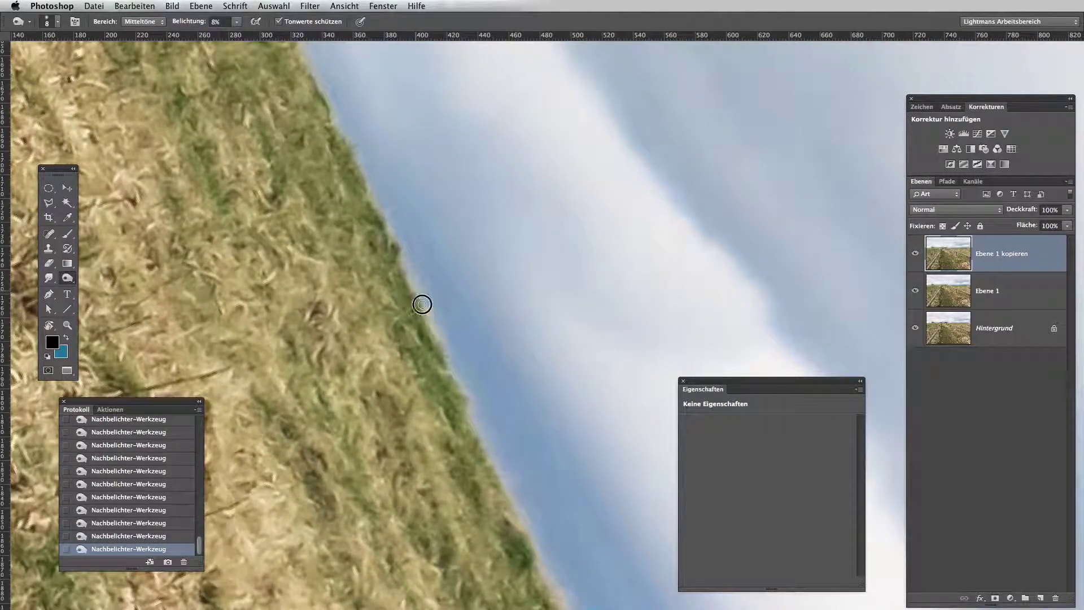
pyautogui.moveTo(424, 380); pyautogui.dragTo(301, 188)
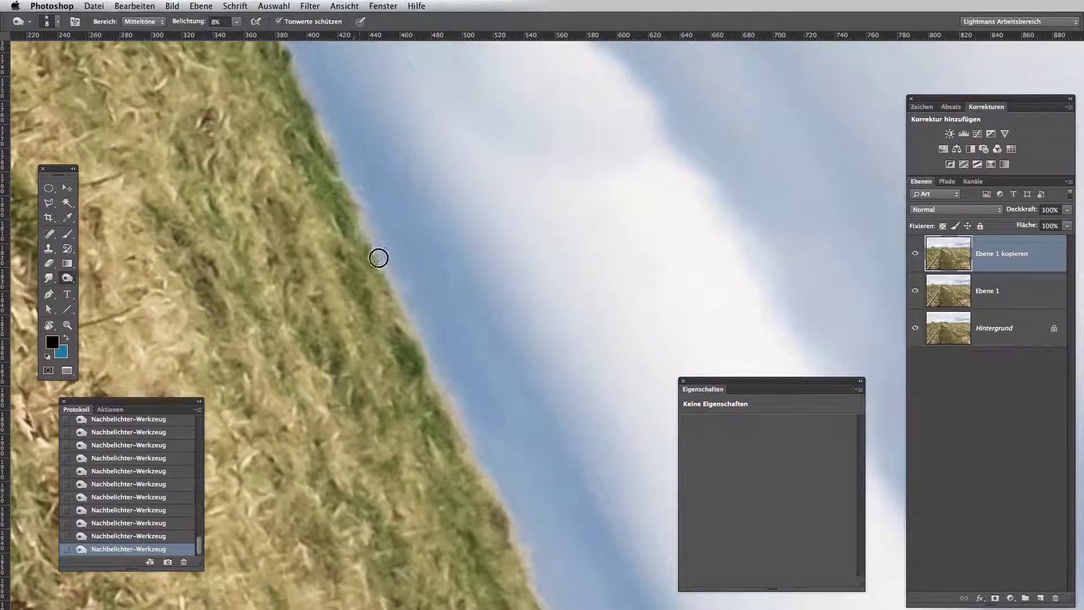
pyautogui.moveTo(421, 351); pyautogui.dragTo(279, 193)
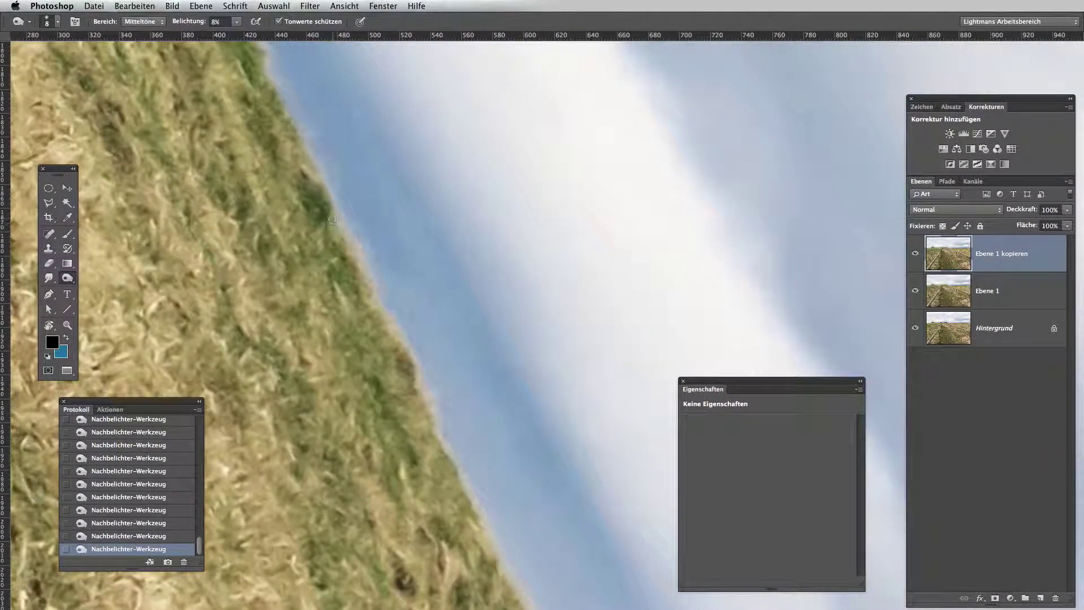
pyautogui.moveTo(409, 358); pyautogui.dragTo(316, 178)
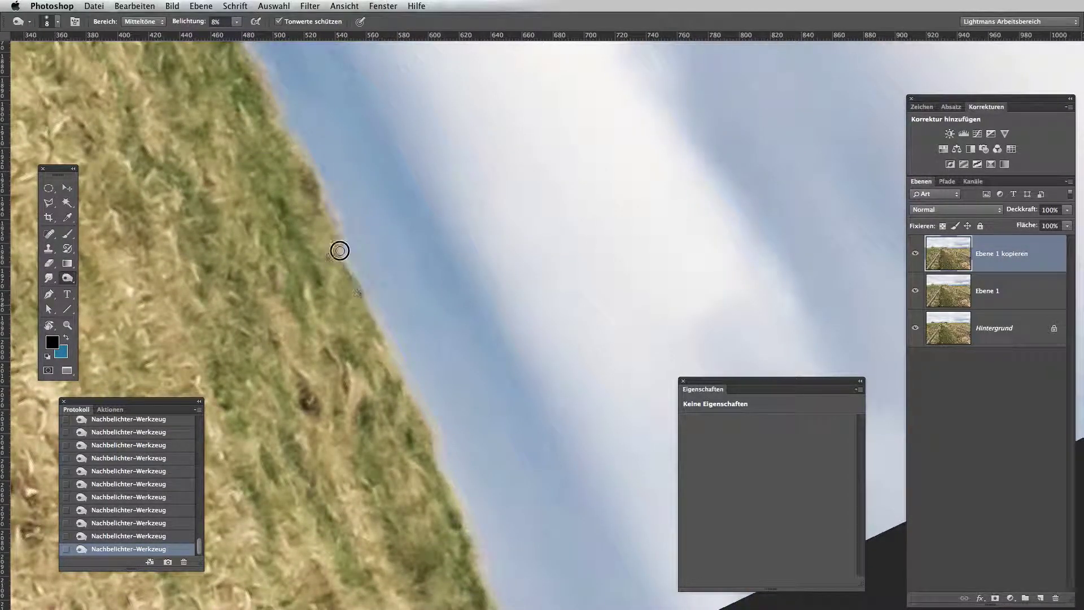
pyautogui.click(382, 348)
pyautogui.moveTo(336, 303); pyautogui.dragTo(243, 131)
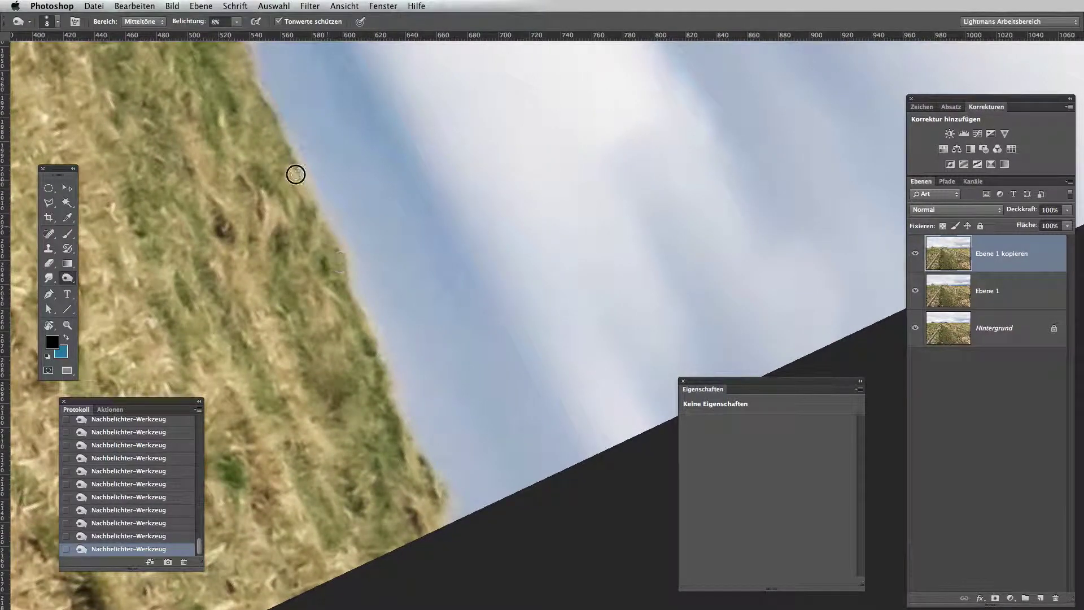
pyautogui.moveTo(321, 206); pyautogui.dragTo(364, 320)
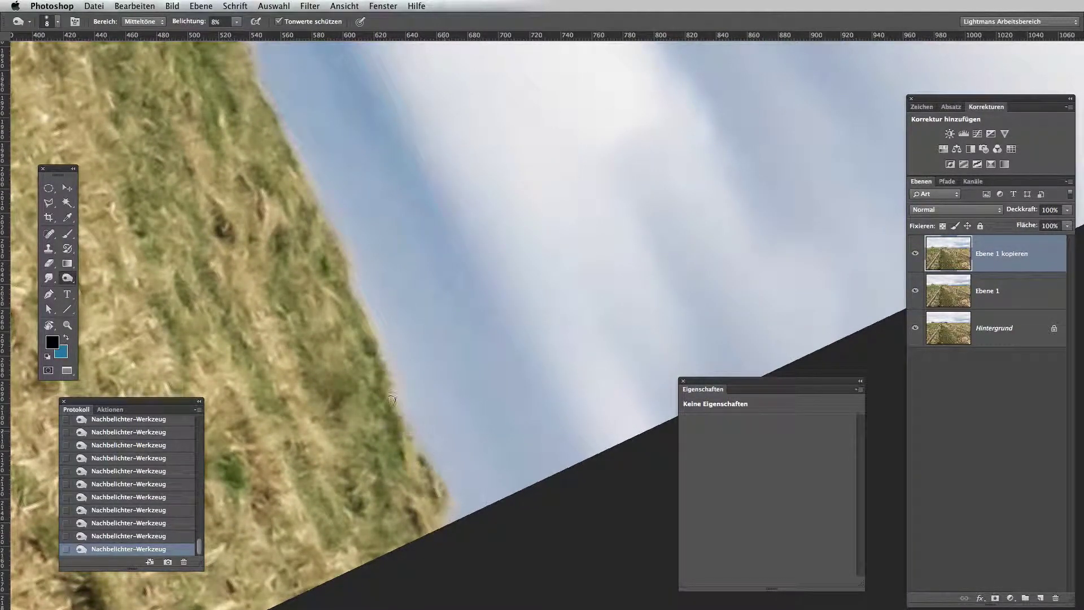
# Work back along the horizon toward the fence end of the grass edge
pyautogui.moveTo(314, 218); pyautogui.dragTo(406, 367)
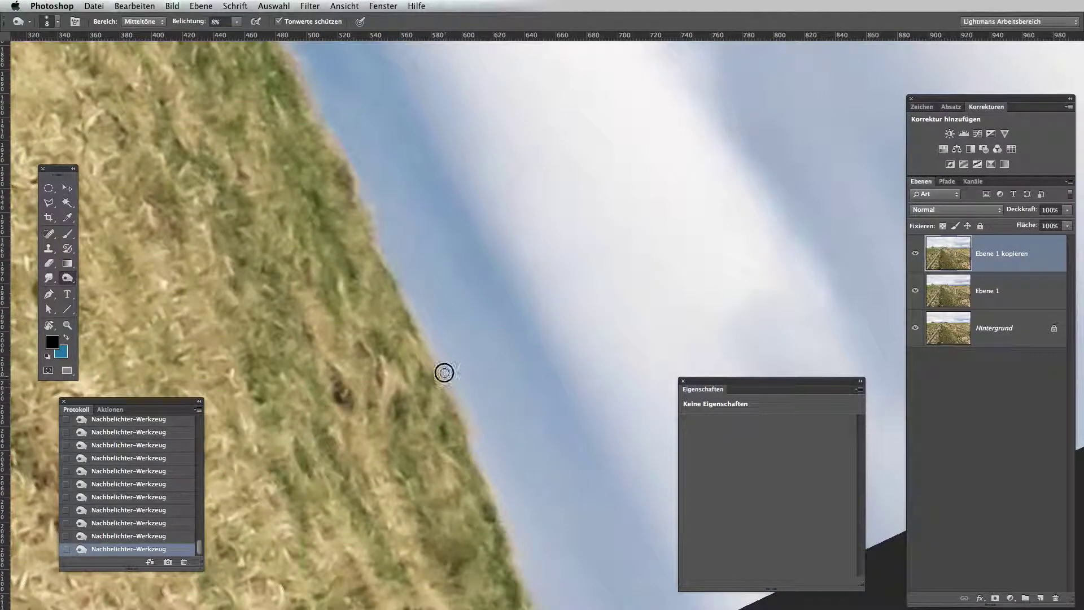
pyautogui.moveTo(352, 237); pyautogui.dragTo(448, 346)
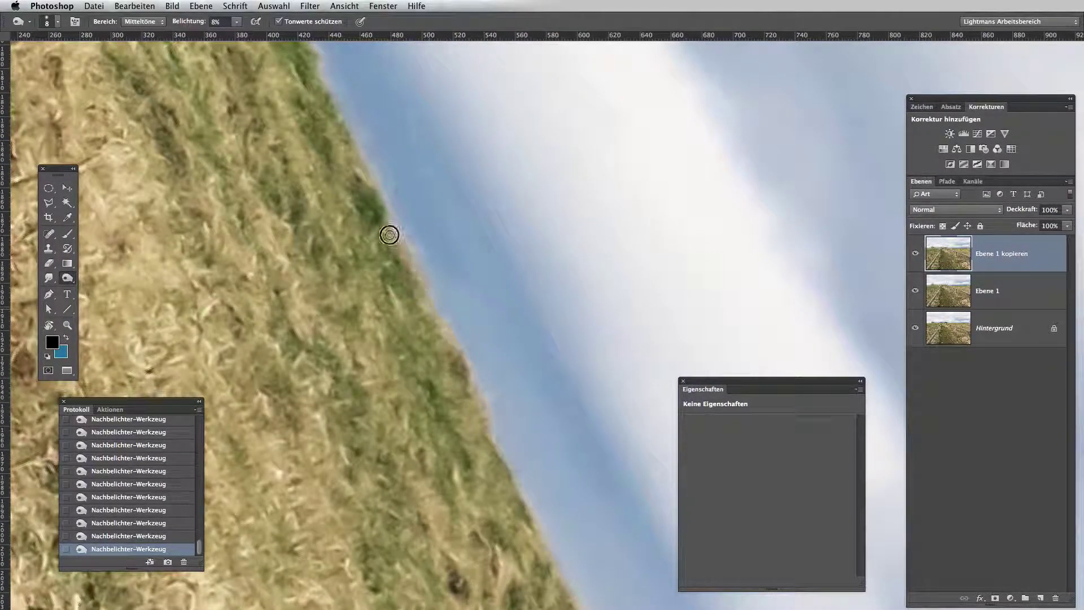
pyautogui.moveTo(311, 153); pyautogui.dragTo(404, 333)
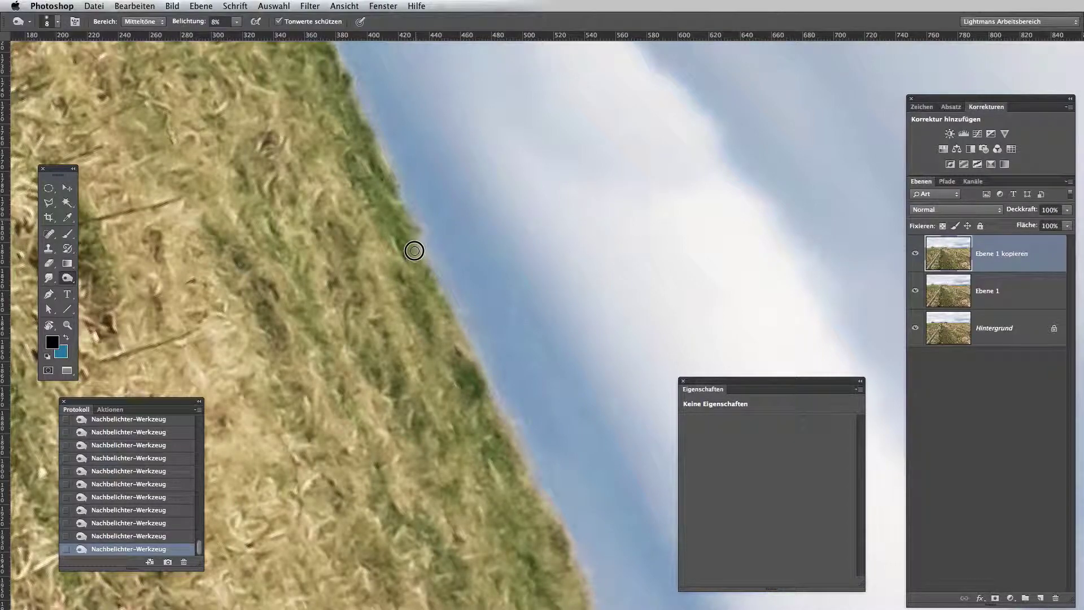
pyautogui.moveTo(382, 218)
pyautogui.mouseDown()
pyautogui.moveTo(441, 305)
pyautogui.moveTo(432, 365)
pyautogui.mouseUp()
pyautogui.moveTo(401, 237); pyautogui.dragTo(435, 339)
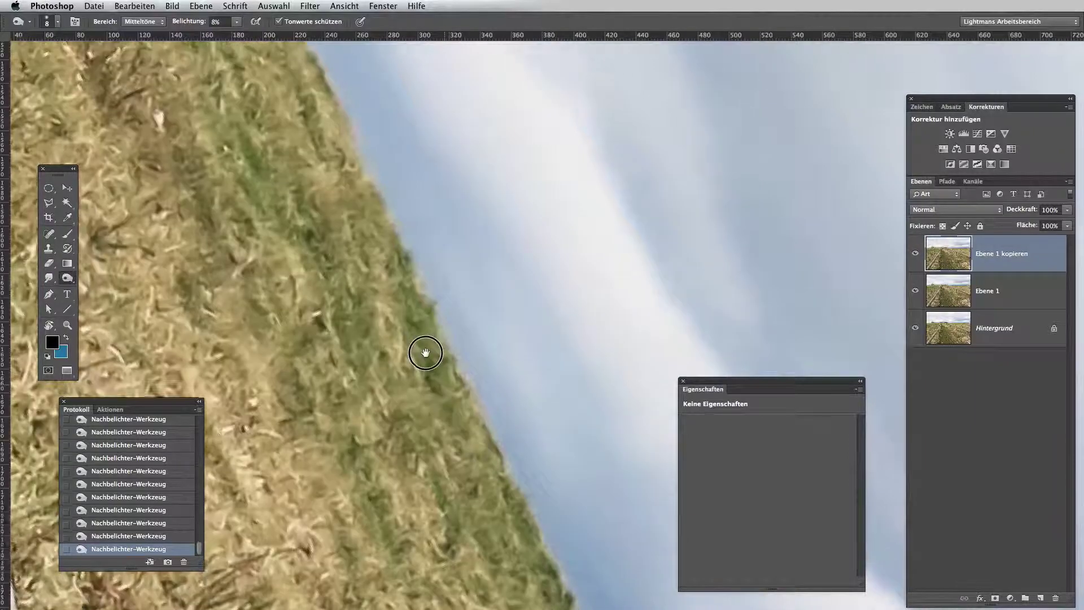
pyautogui.moveTo(339, 176); pyautogui.dragTo(424, 356)
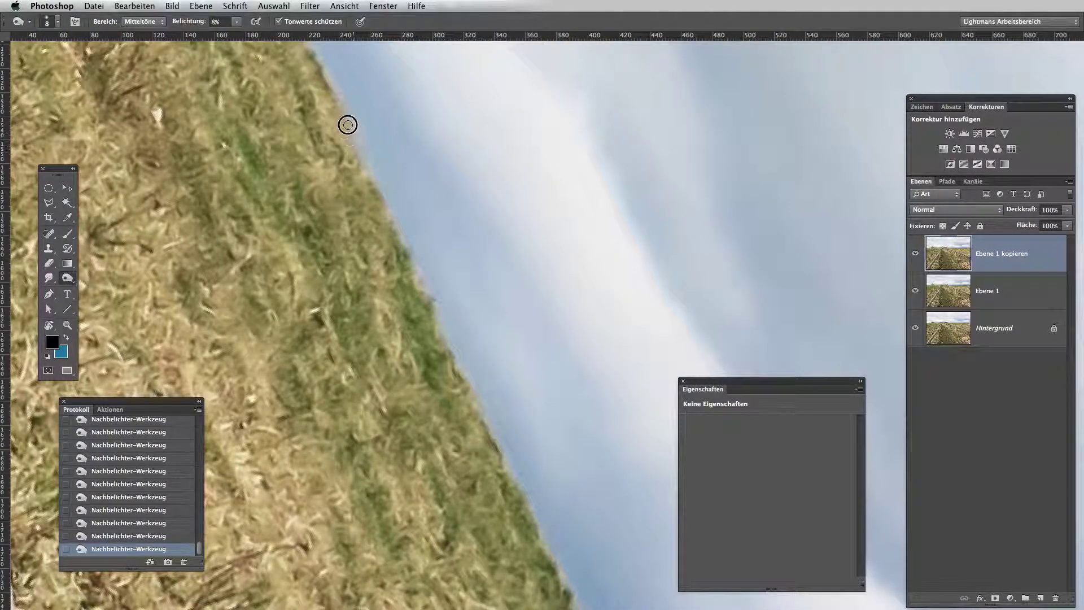
pyautogui.moveTo(347, 125)
pyautogui.mouseDown()
pyautogui.moveTo(406, 274)
pyautogui.moveTo(457, 350)
pyautogui.mouseUp()
pyautogui.moveTo(365, 140)
pyautogui.mouseDown()
pyautogui.moveTo(401, 276)
pyautogui.moveTo(428, 322)
pyautogui.mouseUp()
pyautogui.moveTo(343, 104); pyautogui.dragTo(405, 282)
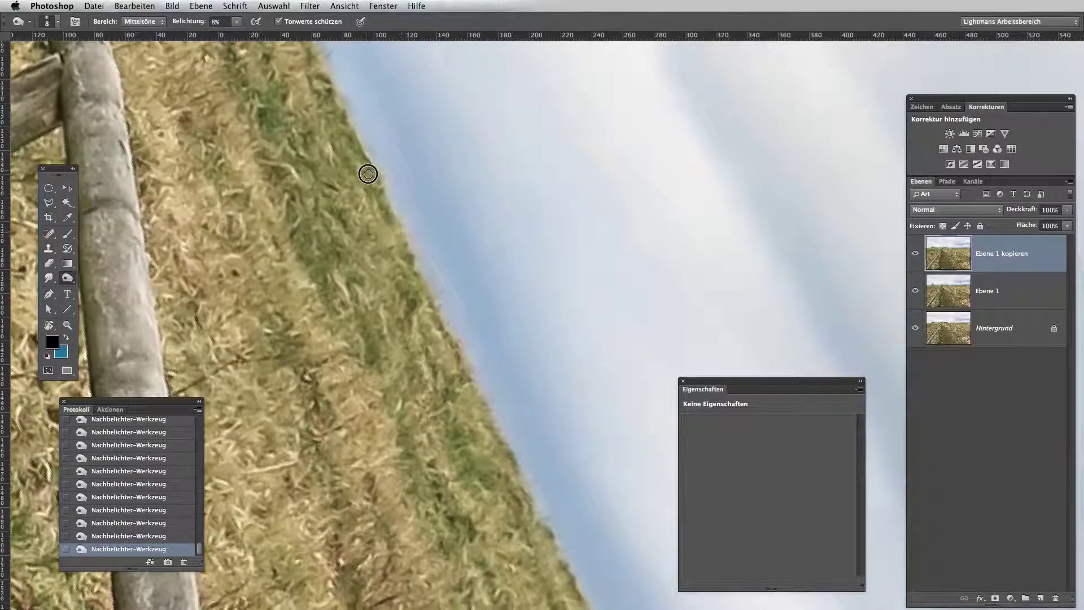
# Reset the view rotation to level and zoom out to the whole image
pyautogui.press('Escape')
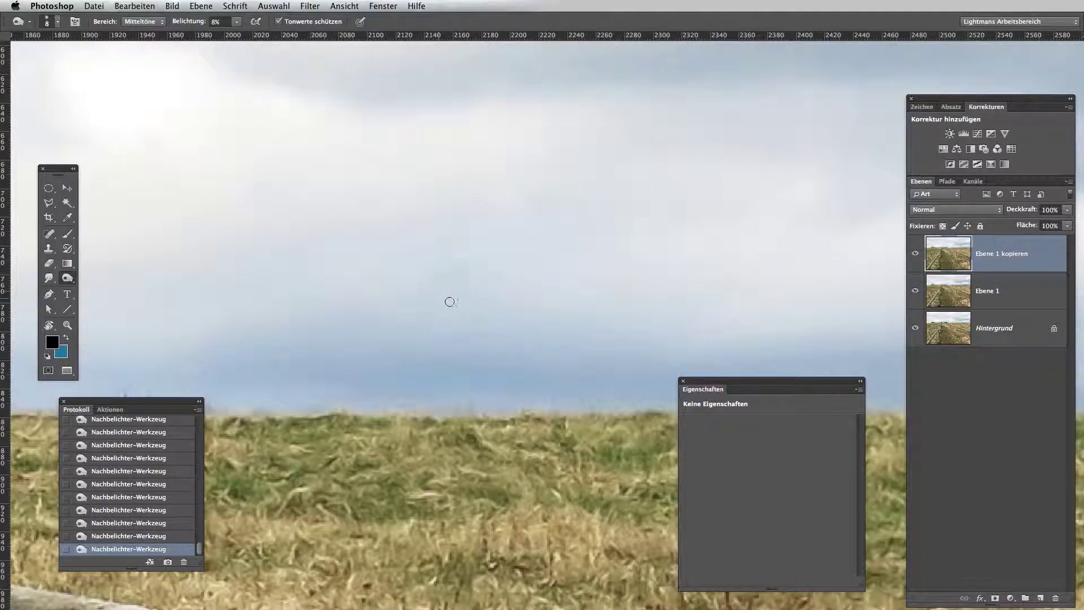
pyautogui.press('z')
pyautogui.moveTo(450, 302); pyautogui.dragTo(410, 297)
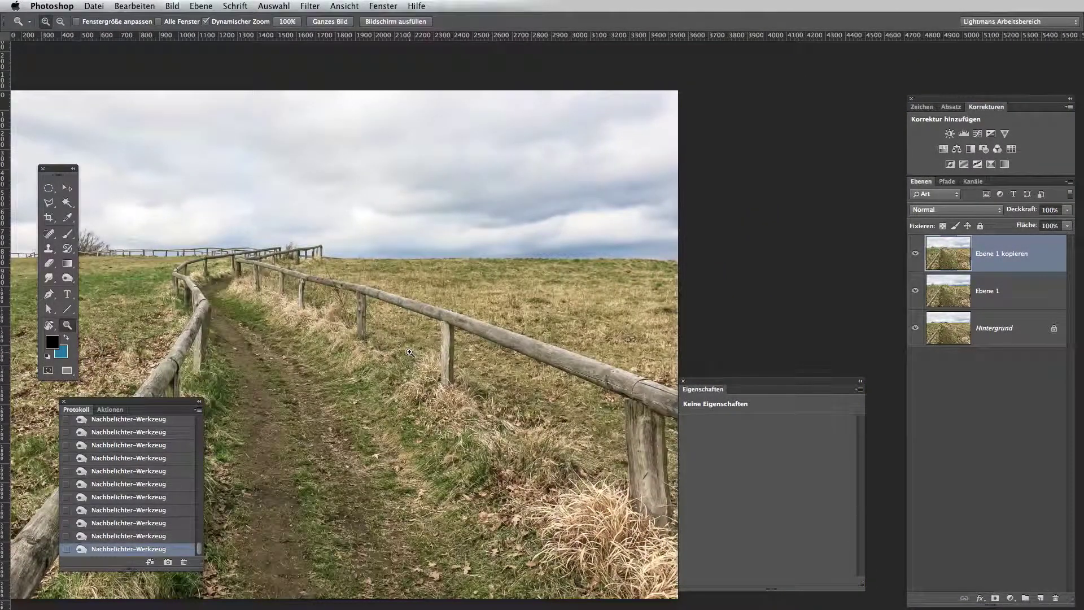
# Toggle Ebene 1 kopieren off and on for a before/after, leaving it visible
pyautogui.click(915, 254)
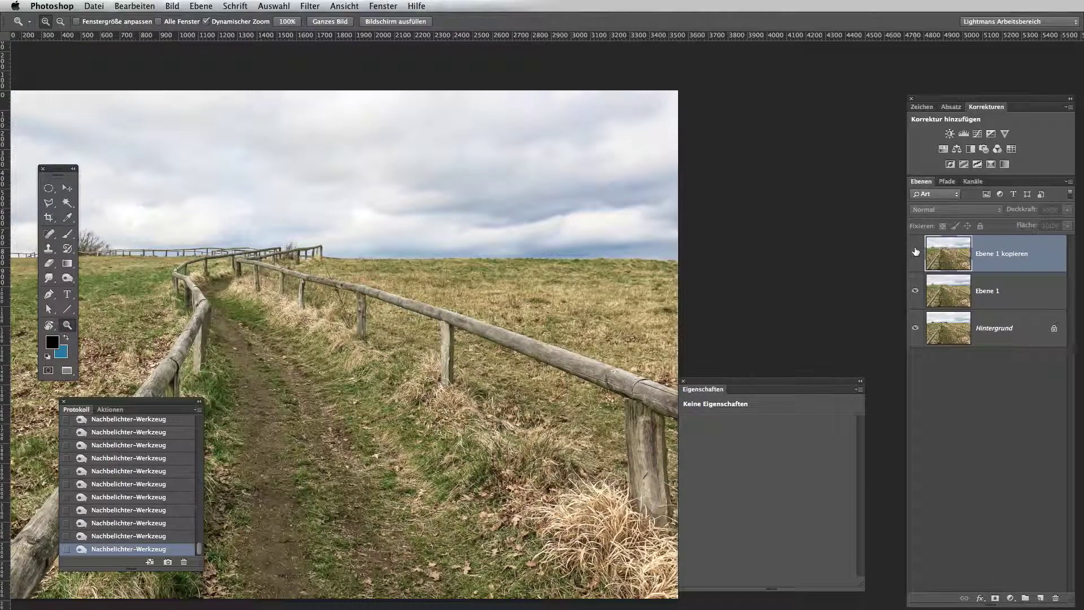
pyautogui.click(915, 253)
pyautogui.click(915, 254)
pyautogui.click(915, 253)
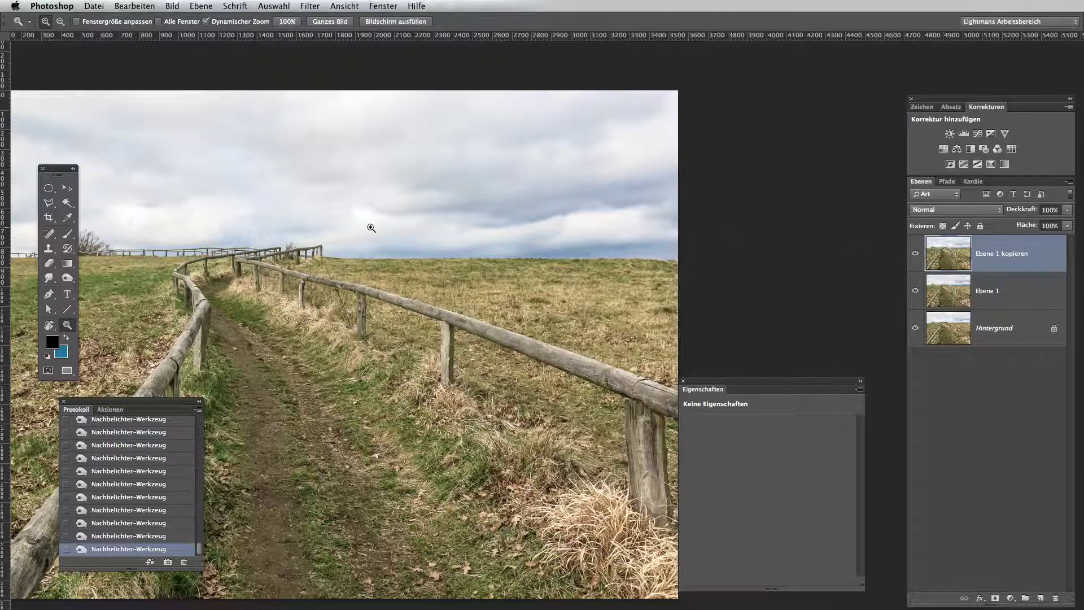
# Zoom in on the grass right of the path, then back out to the whole photo
pyautogui.moveTo(416, 218)
pyautogui.mouseDown()
pyautogui.moveTo(463, 212)
pyautogui.moveTo(460, 226)
pyautogui.mouseUp()
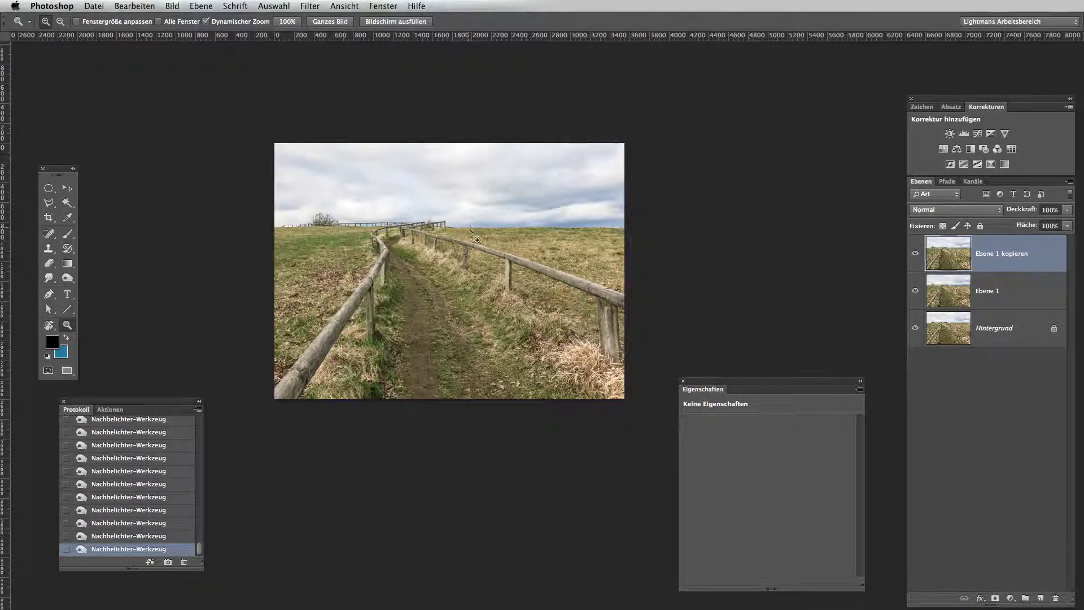
pyautogui.moveTo(408, 266); pyautogui.dragTo(435, 236)
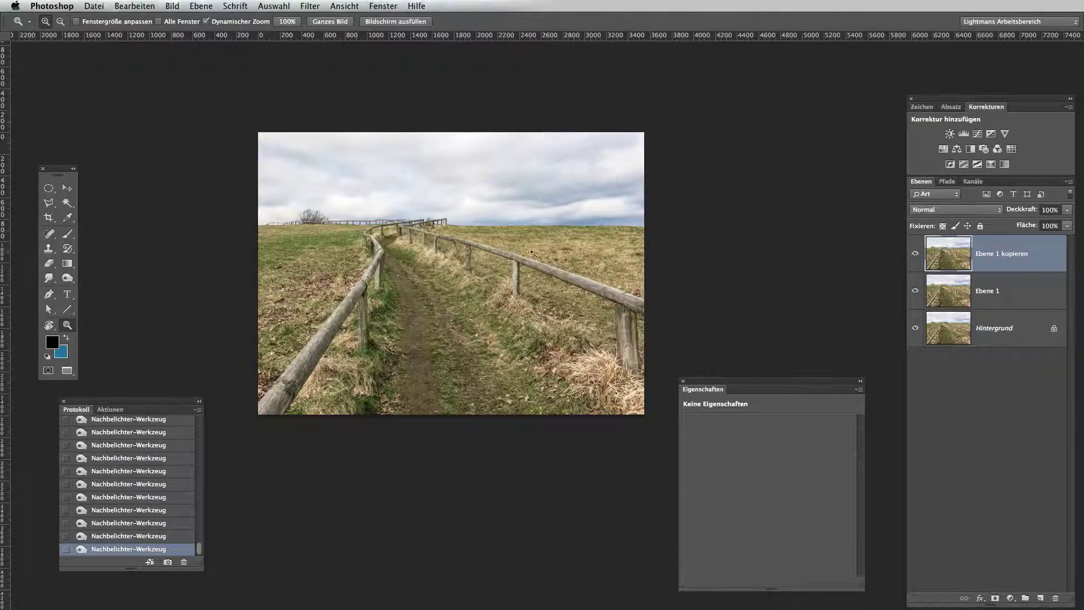
pyautogui.moveTo(559, 239); pyautogui.dragTo(658, 295)
pyautogui.keyDown('alt'); pyautogui.click(613, 283); pyautogui.keyUp('alt')
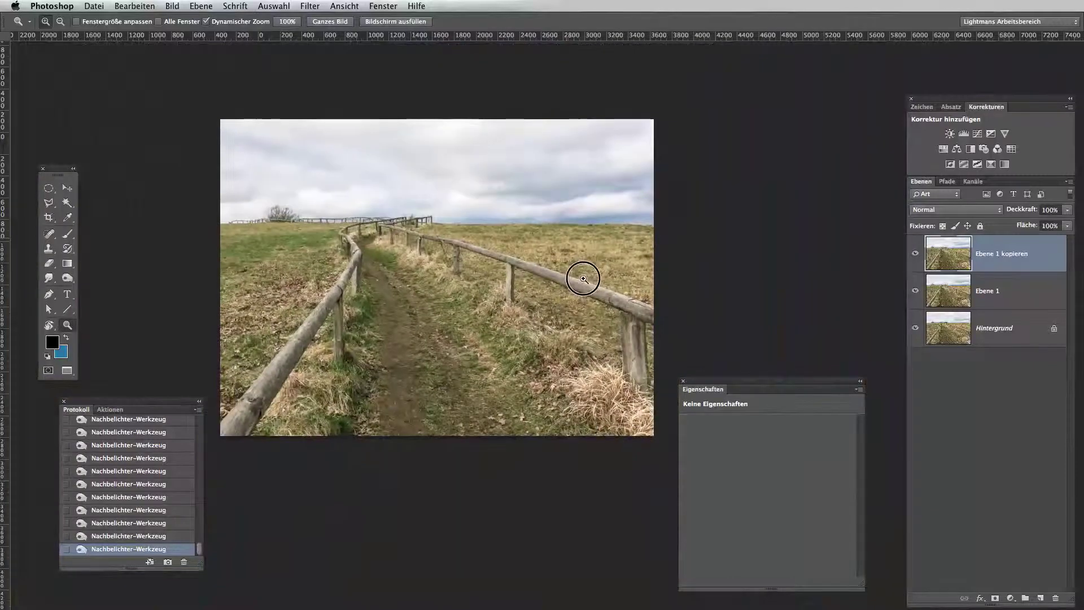
# Add a Gradient Map adjustment layer blended in Weiches Licht (soft light)
pyautogui.click(1004, 164)
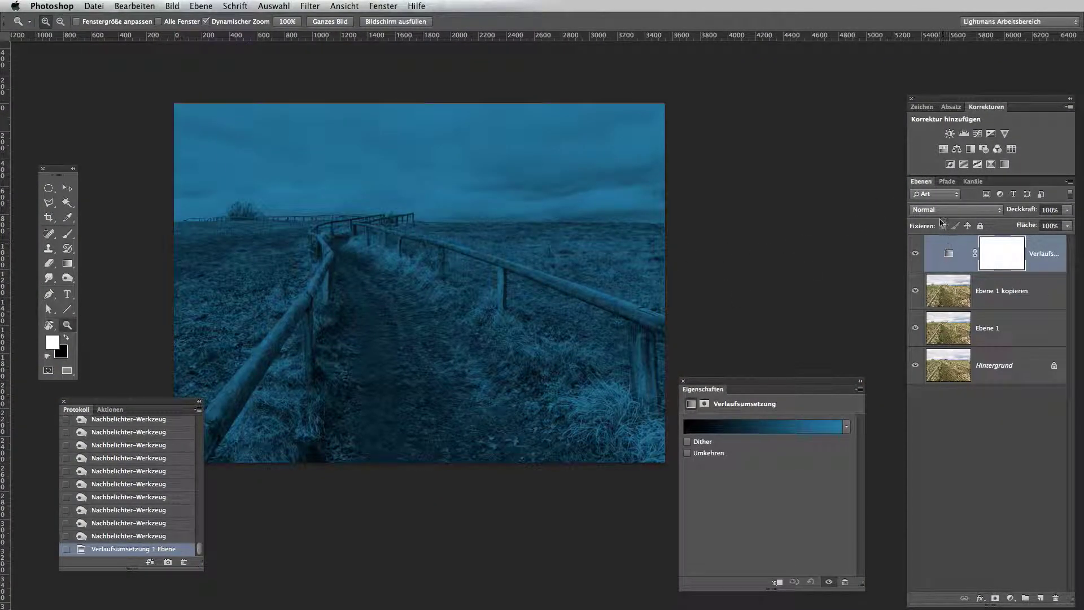
pyautogui.click(942, 210)
pyautogui.click(936, 347)
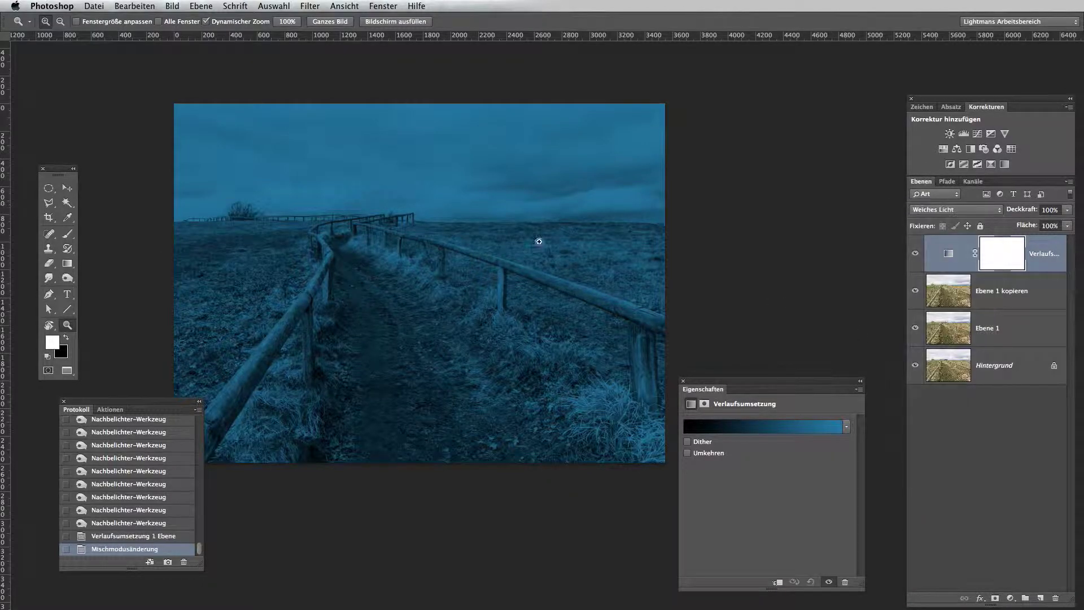
# Edit the black-to-blue gradient, keeping the left stop black, and confirm it
pyautogui.click(845, 428)
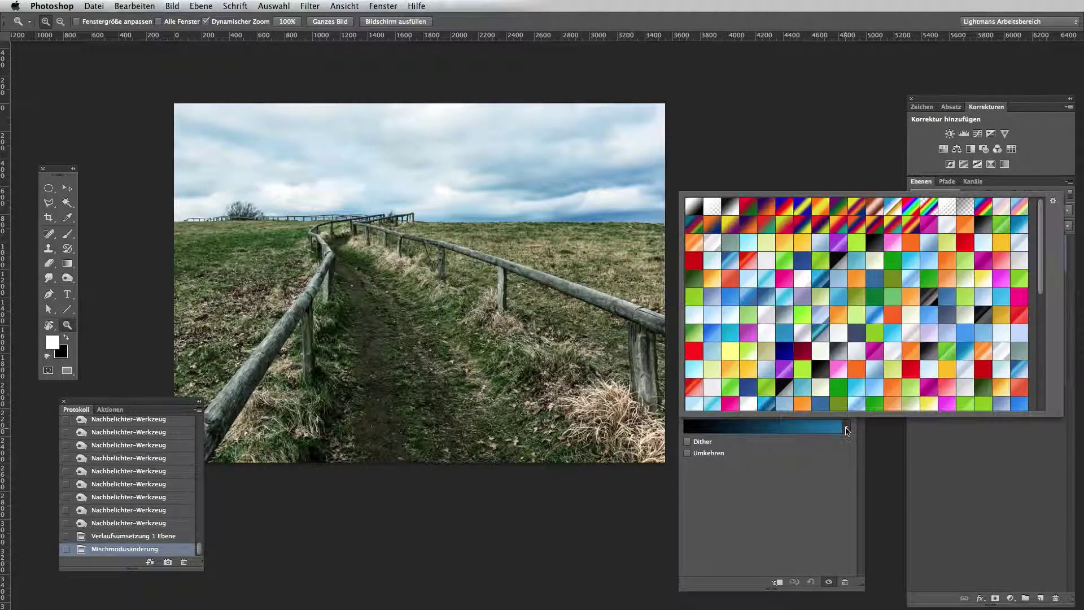
pyautogui.click(808, 442)
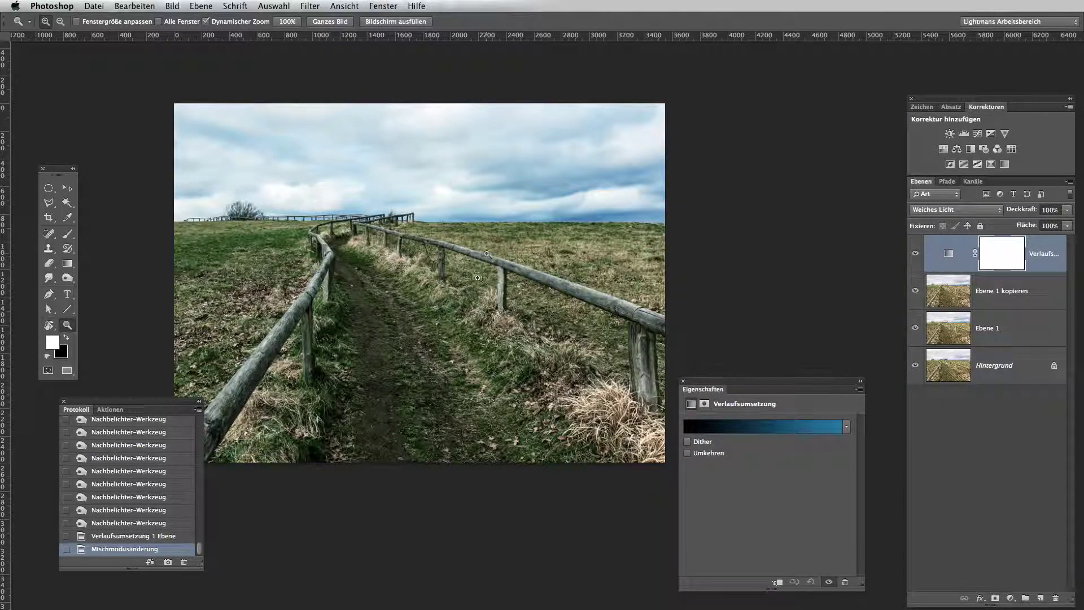
pyautogui.click(710, 422)
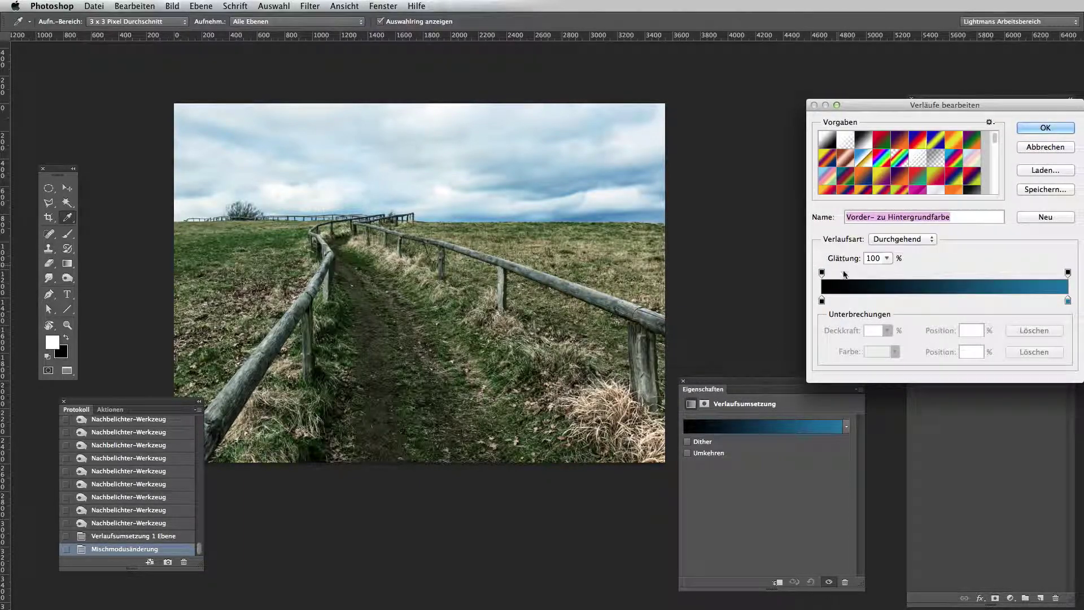
pyautogui.doubleClick(822, 301)
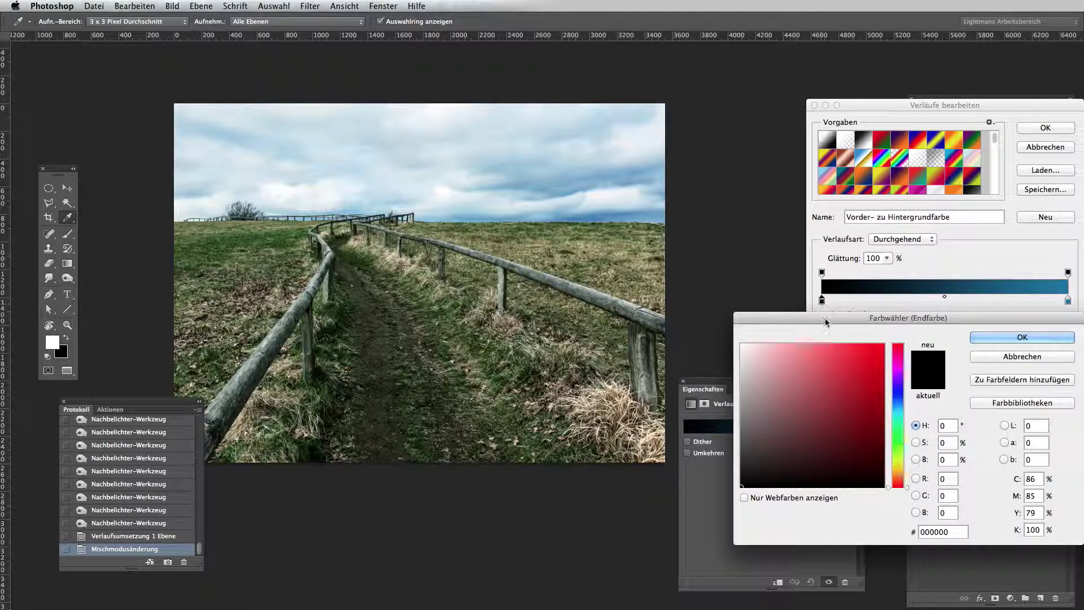
pyautogui.click(1018, 357)
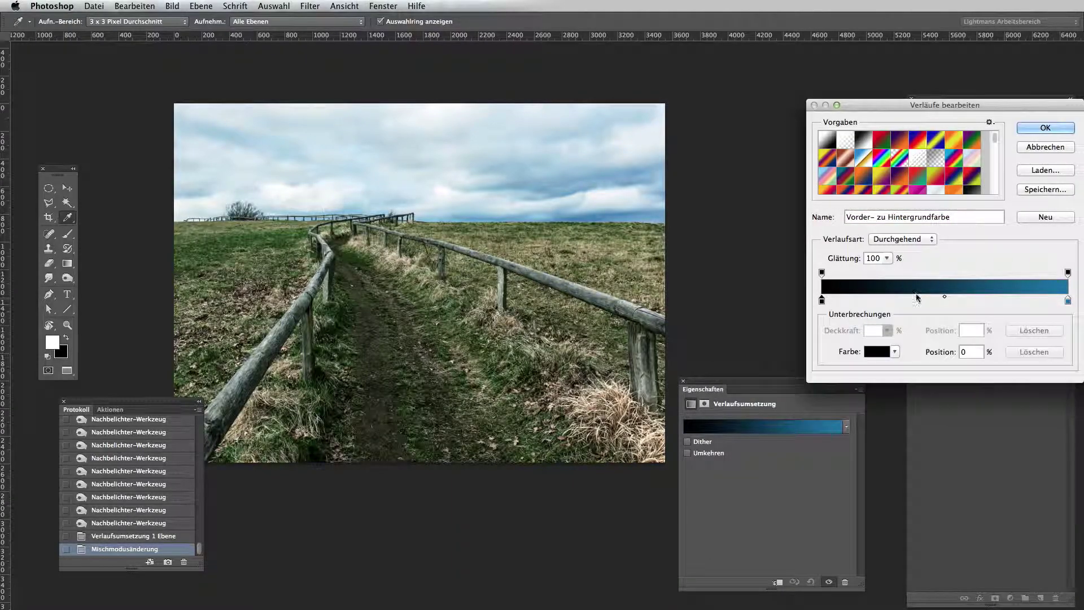
pyautogui.click(1045, 128)
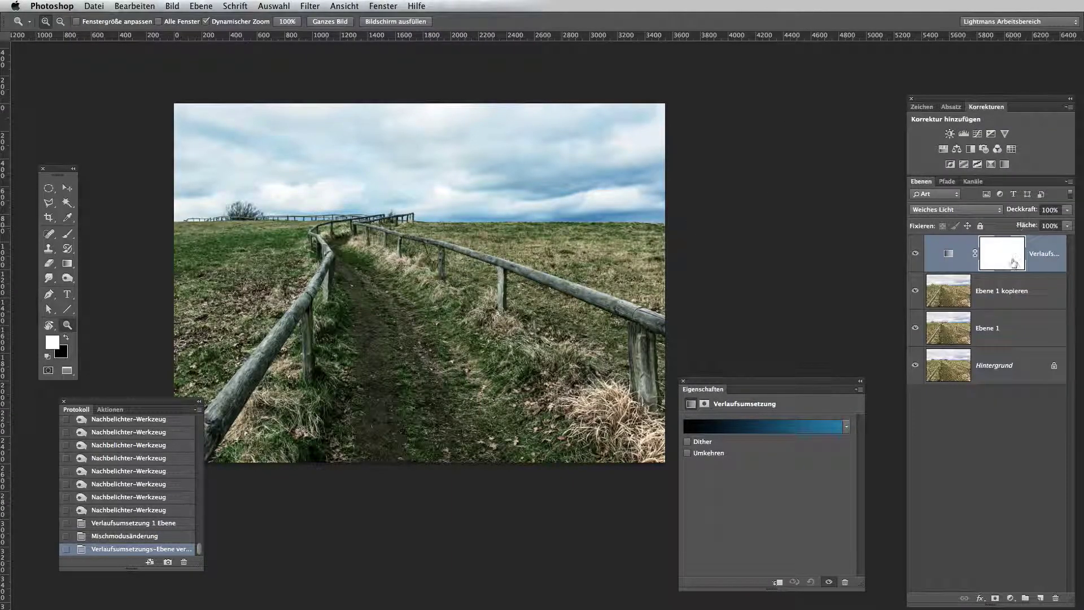
# Lower the Verlaufsumsetzung layer's opacity to 56% and zoom in on the photo
pyautogui.moveTo(1019, 214); pyautogui.dragTo(963, 217)
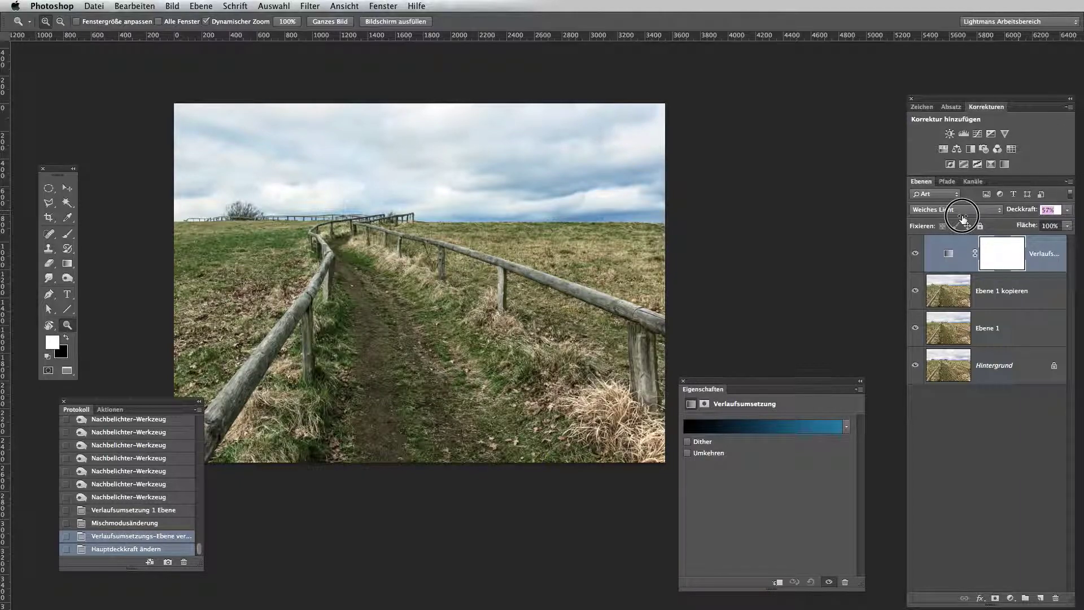
pyautogui.moveTo(962, 218); pyautogui.dragTo(961, 218)
pyautogui.keyDown('alt'); pyautogui.click(353, 289); pyautogui.keyUp('alt')
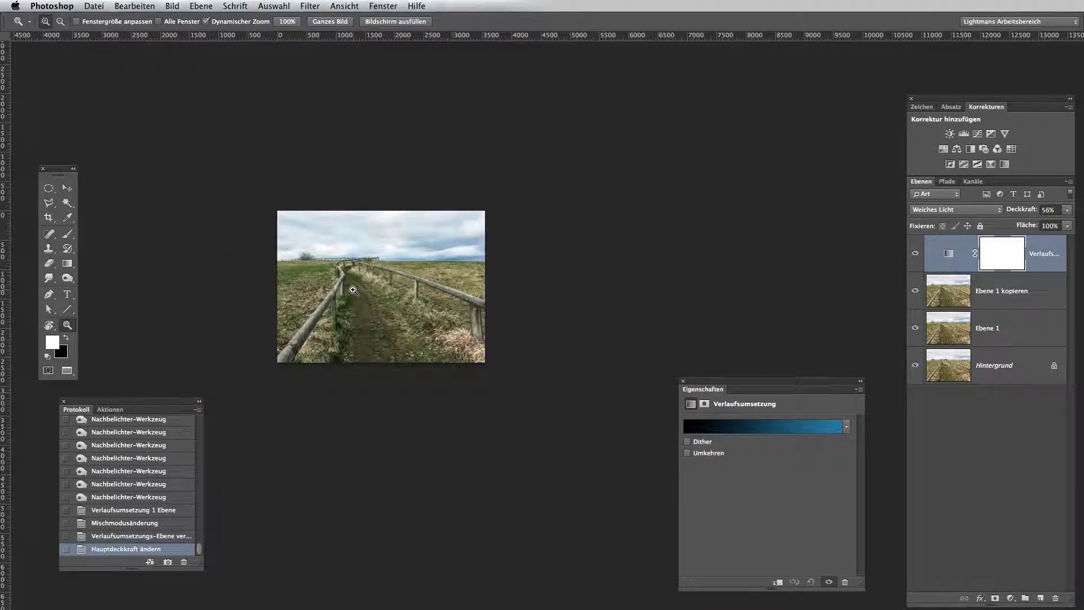
pyautogui.moveTo(363, 291)
pyautogui.mouseDown()
pyautogui.moveTo(406, 284)
pyautogui.moveTo(436, 299)
pyautogui.mouseUp()
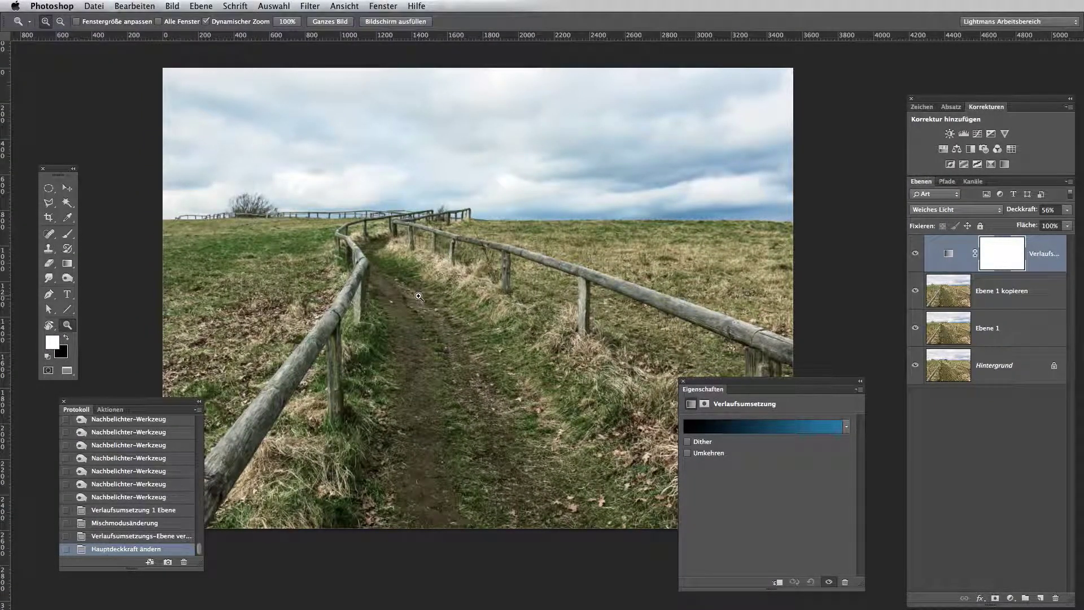
pyautogui.scroll(-2, 418, 297)
pyautogui.scroll(-1, 418, 297)
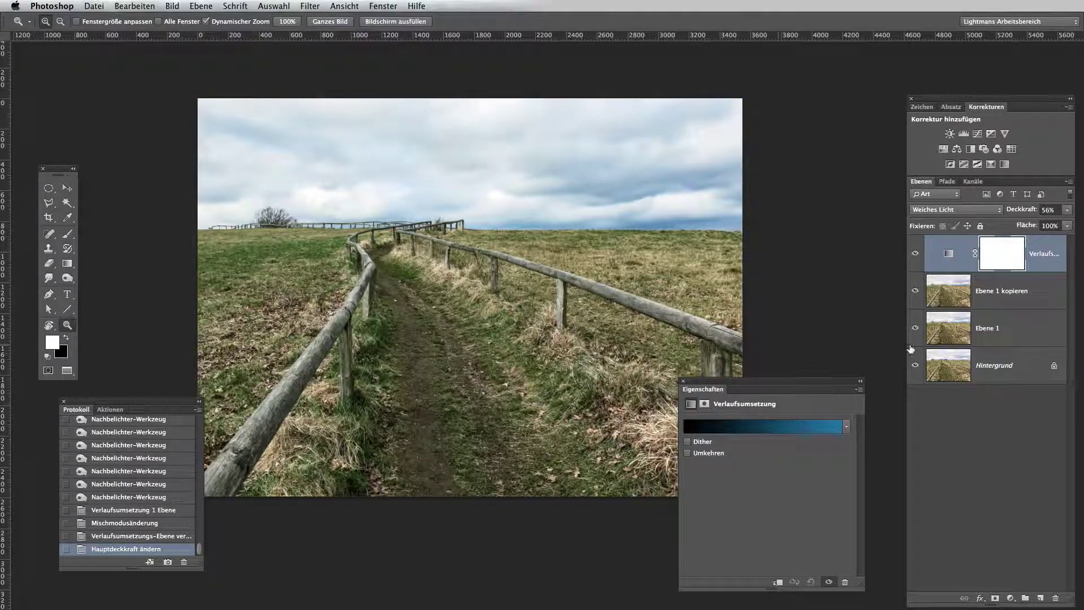
# Compare Ebene 1 and Hintergrund alone against the toned result, ending with all layers visible
pyautogui.keyDown('alt'); pyautogui.click(915, 328); pyautogui.keyUp('alt')
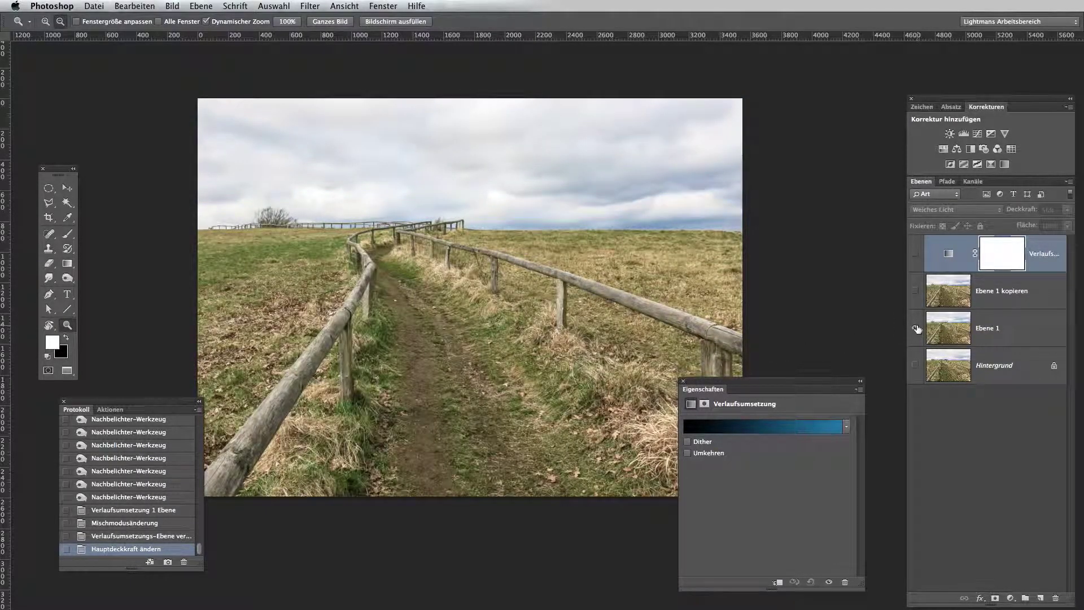
pyautogui.keyDown('alt'); pyautogui.click(915, 328); pyautogui.keyUp('alt')
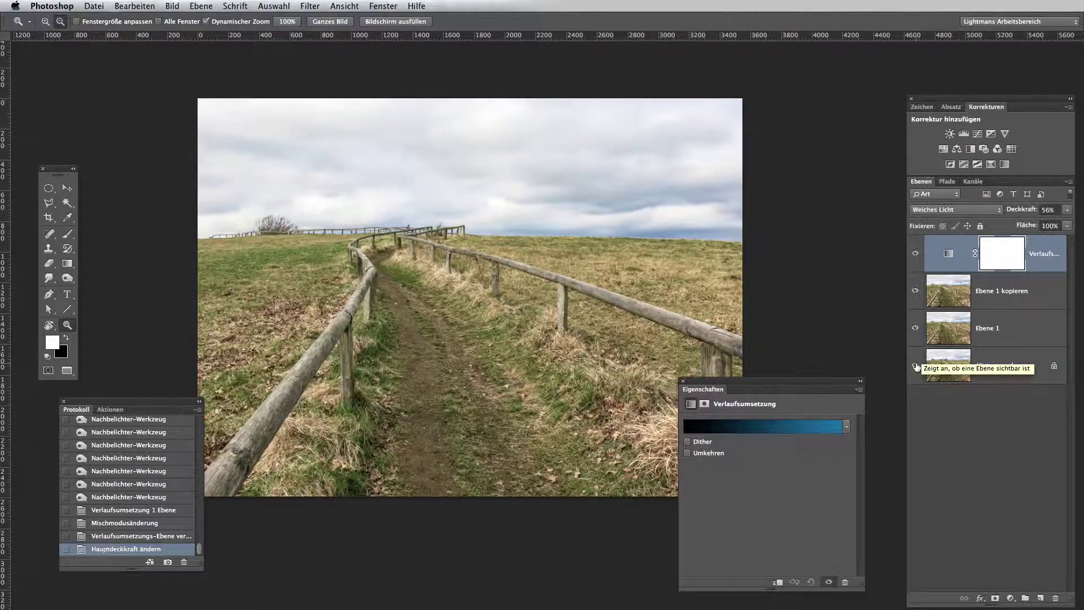
pyautogui.click(916, 366)
pyautogui.click(916, 366)
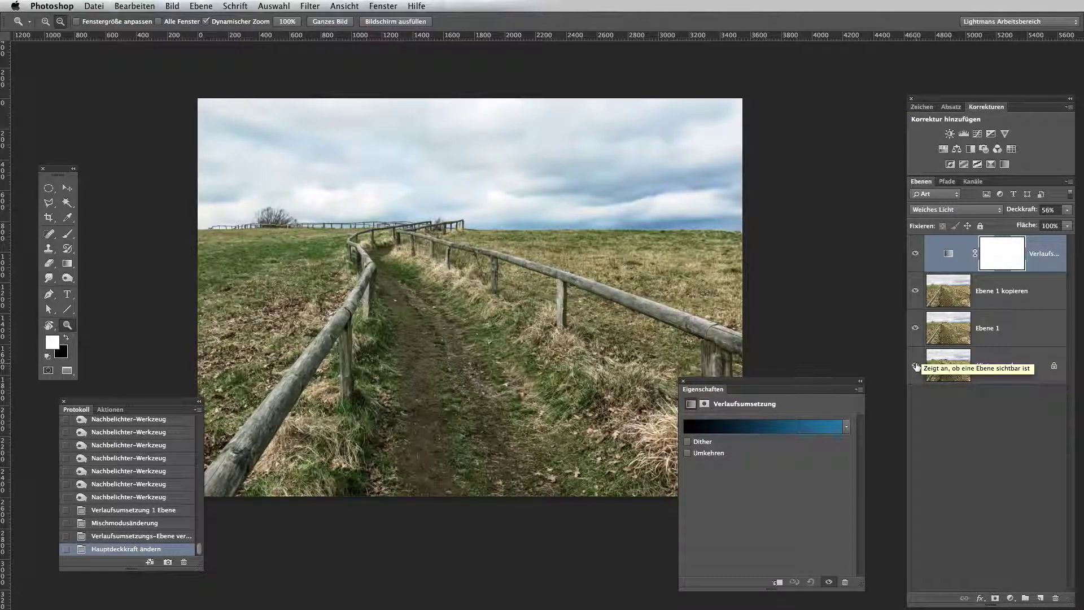
pyautogui.keyDown('alt'); pyautogui.click(915, 366); pyautogui.keyUp('alt')
pyautogui.keyDown('alt'); pyautogui.click(915, 366); pyautogui.keyUp('alt')
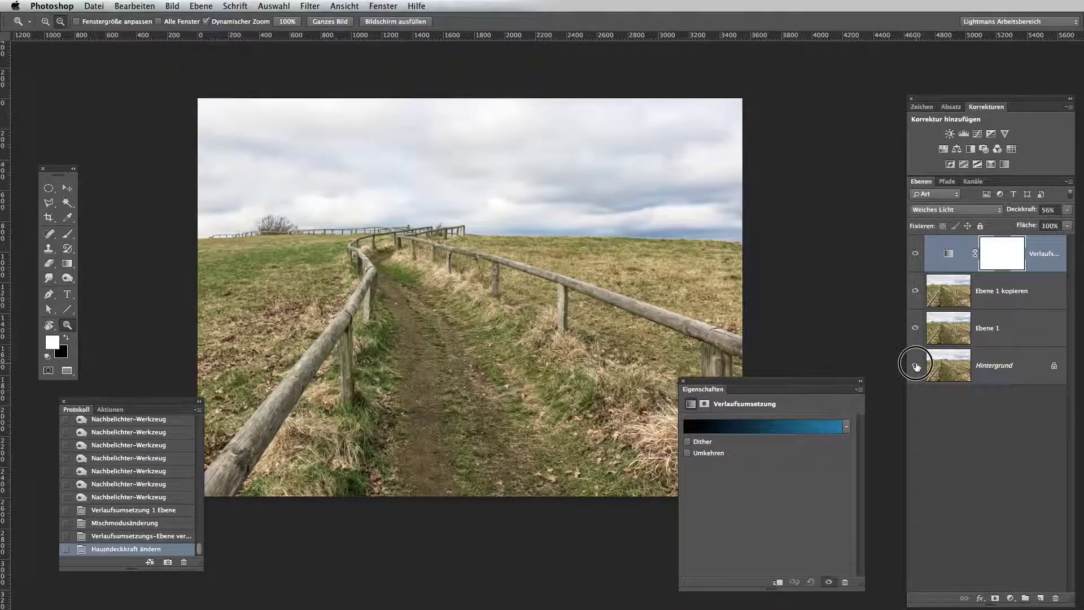
pyautogui.keyDown('alt'); pyautogui.click(915, 367); pyautogui.keyUp('alt')
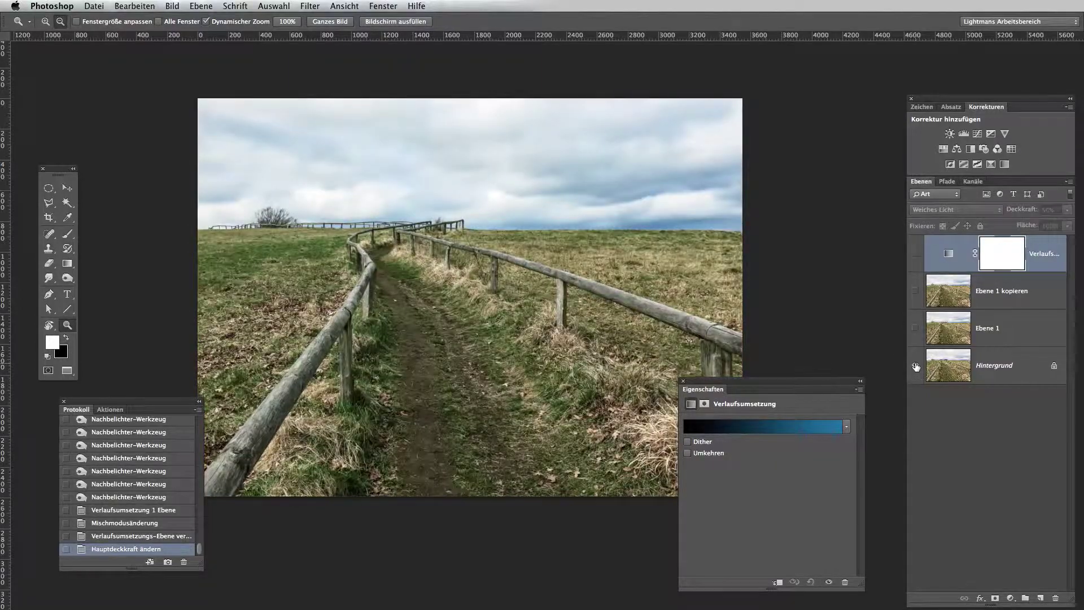
pyautogui.keyDown('alt'); pyautogui.click(915, 366); pyautogui.keyUp('alt')
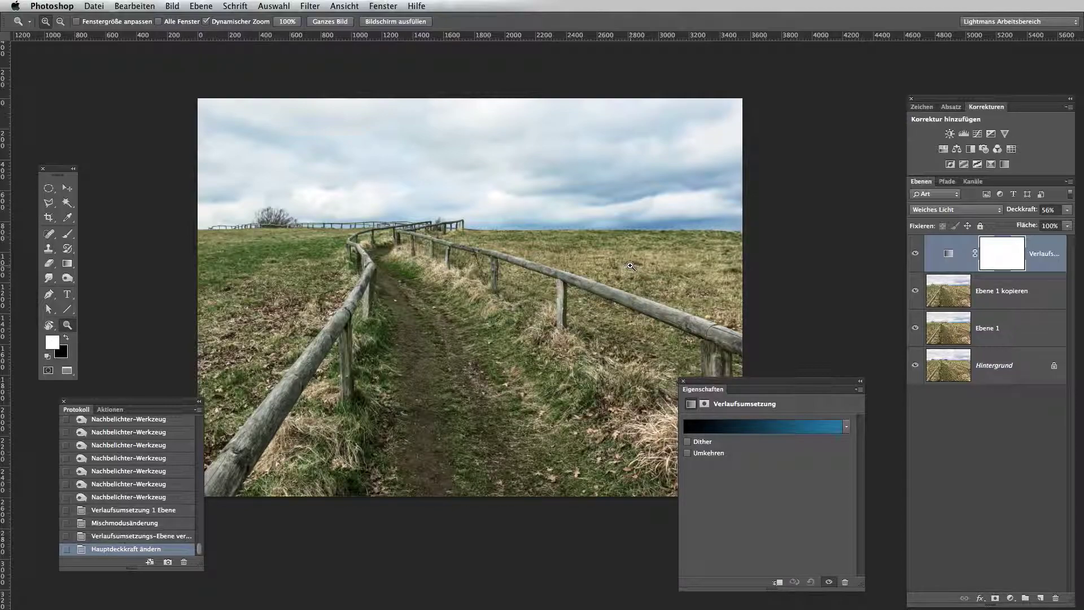
# Stamp visible layers into Ebene 2 and apply Unscharf maskieren at 85%, radius 0.8, threshold 3
pyautogui.hotkey('ctrl', 'shift', 'alt', 'e')
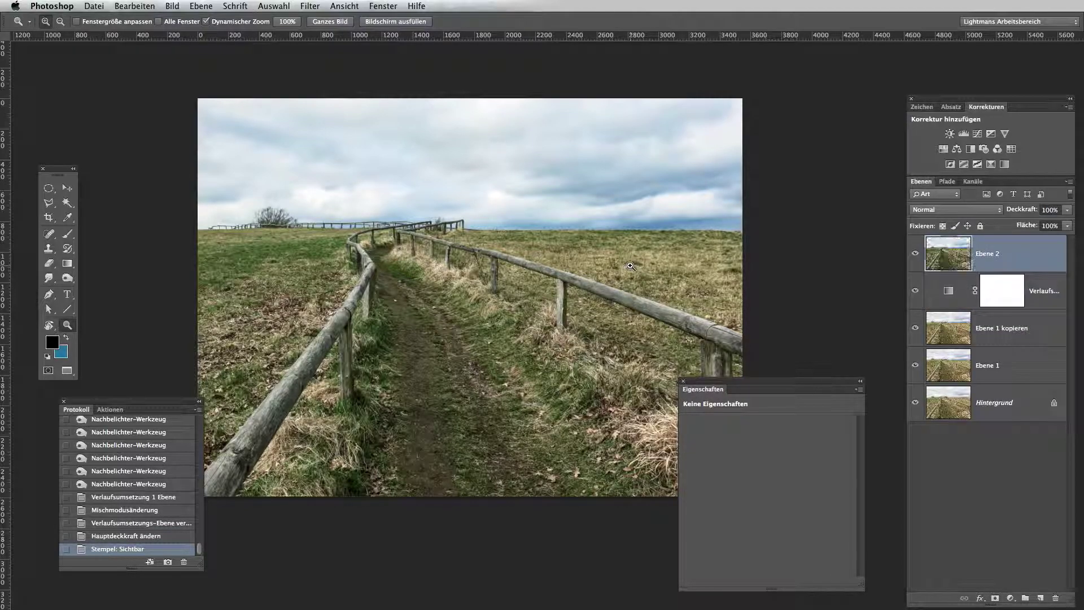
pyautogui.moveTo(587, 244); pyautogui.dragTo(600, 327)
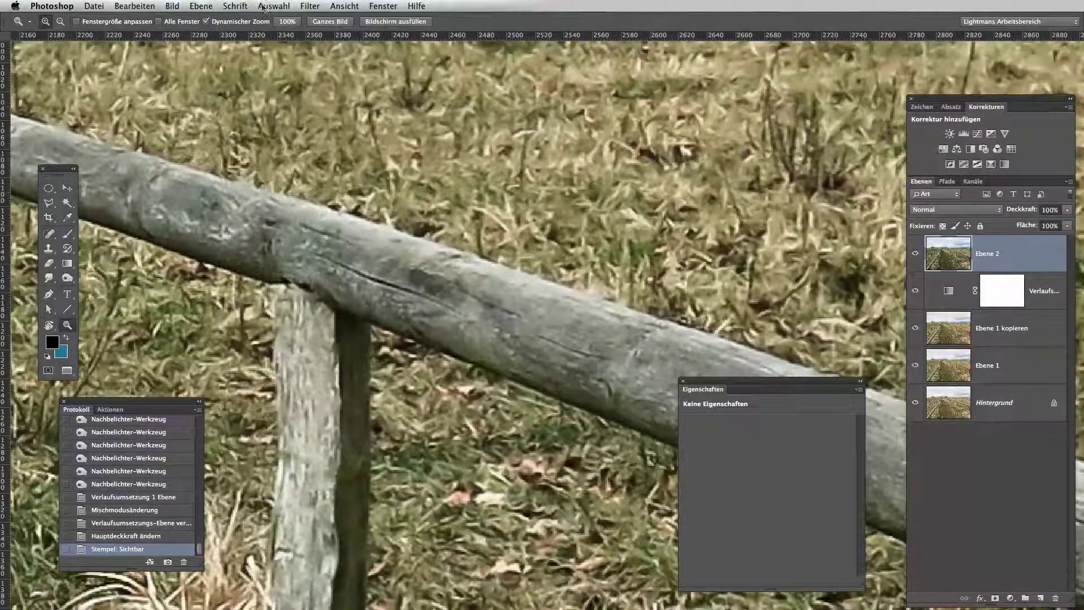
pyautogui.click(310, 6)
pyautogui.moveTo(350, 162)
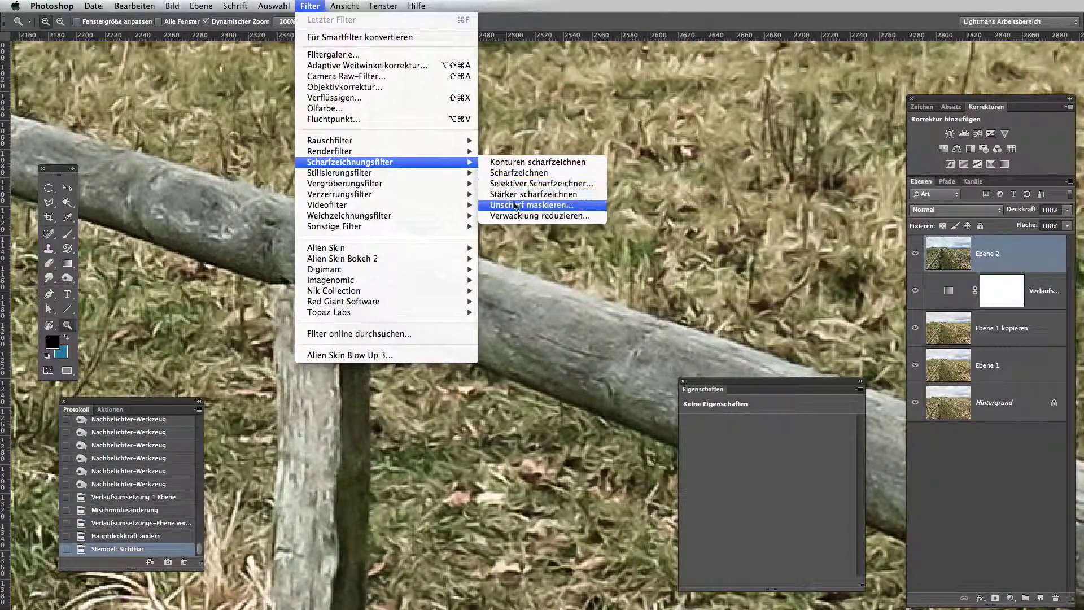
pyautogui.click(531, 204)
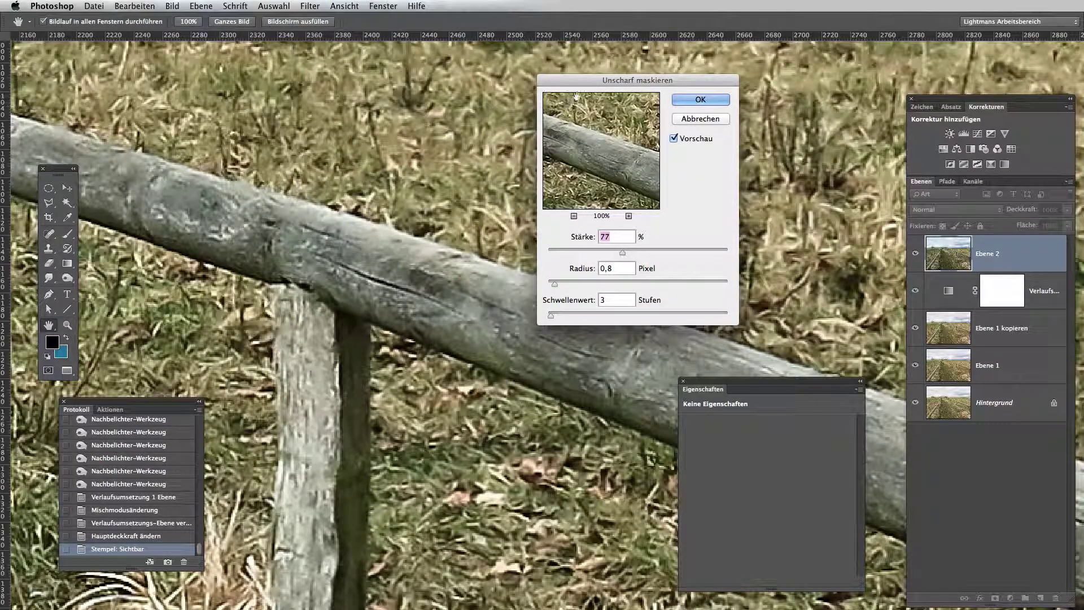
pyautogui.moveTo(582, 82); pyautogui.dragTo(737, 80)
pyautogui.click(830, 136)
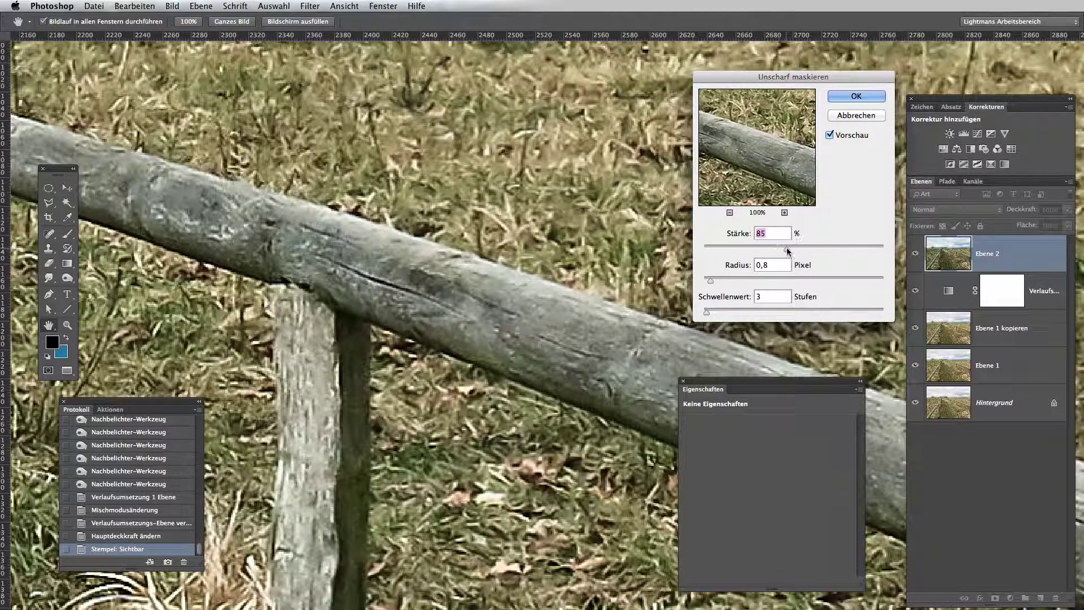
pyautogui.click(857, 96)
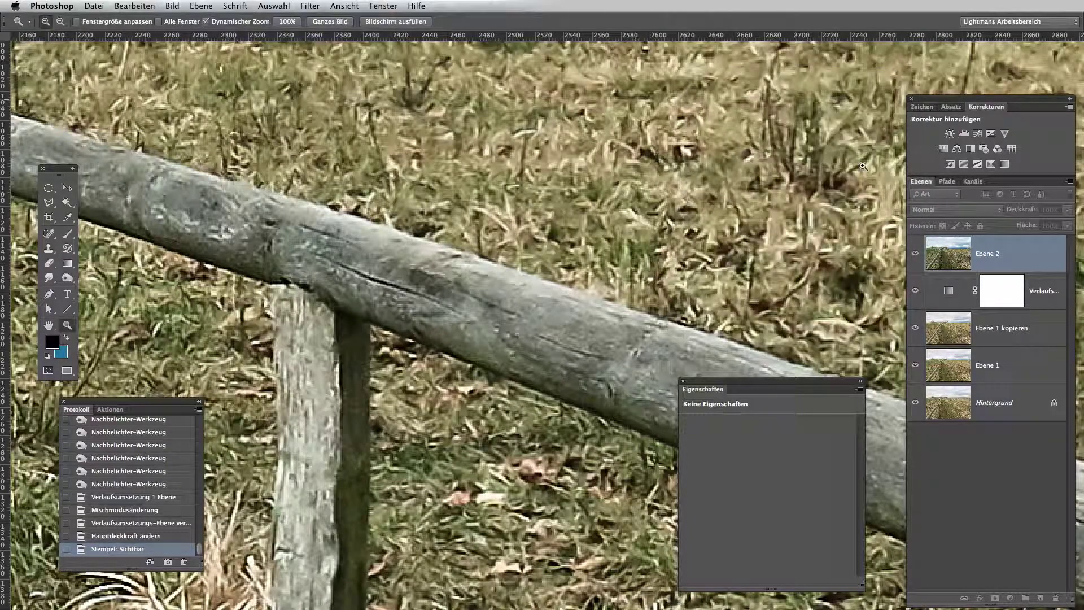
pyautogui.click(915, 255)
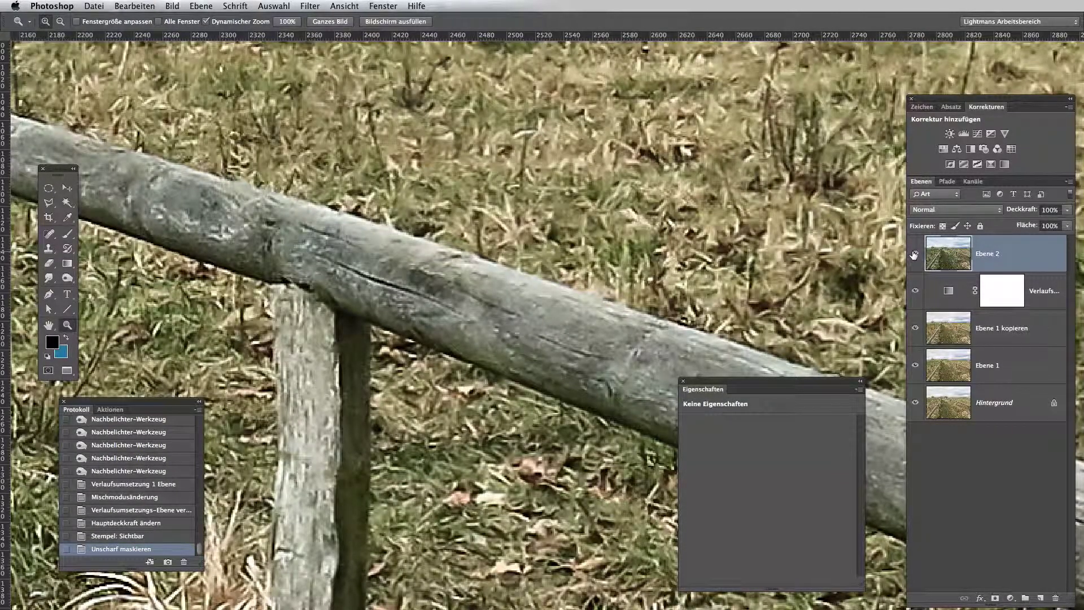
# Toggle Ebene 2 on and off to compare the fence with and without sharpening
pyautogui.click(914, 255)
pyautogui.click(914, 255)
pyautogui.click(914, 255)
pyautogui.click(914, 255)
# Zoom out and reposition to view the whole toned hill-path photo
pyautogui.moveTo(520, 235); pyautogui.dragTo(373, 294)
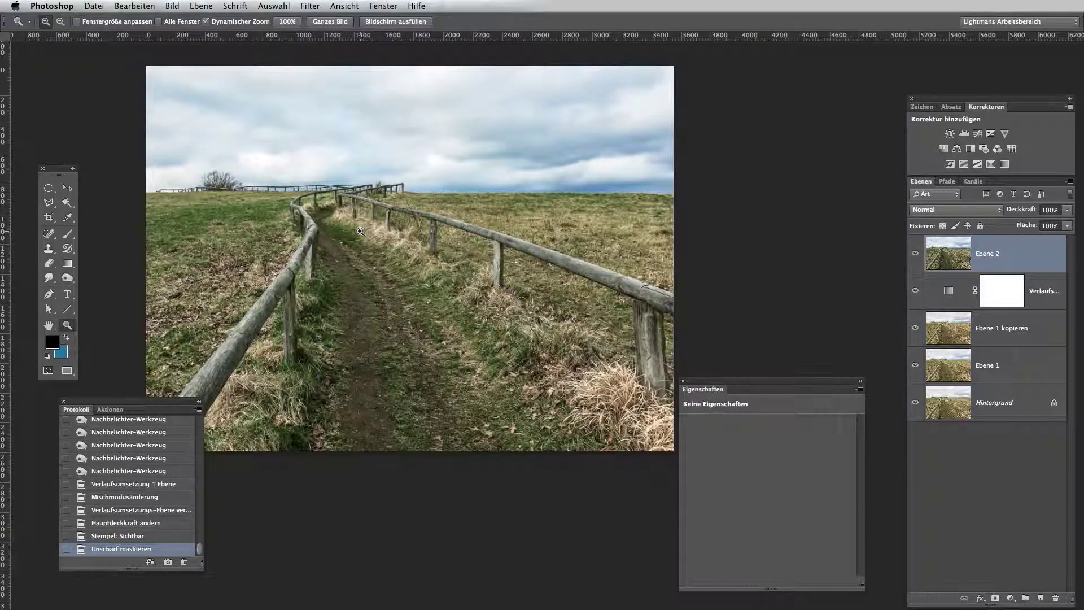
pyautogui.moveTo(370, 226); pyautogui.dragTo(432, 260)
pyautogui.moveTo(539, 258); pyautogui.dragTo(441, 277)
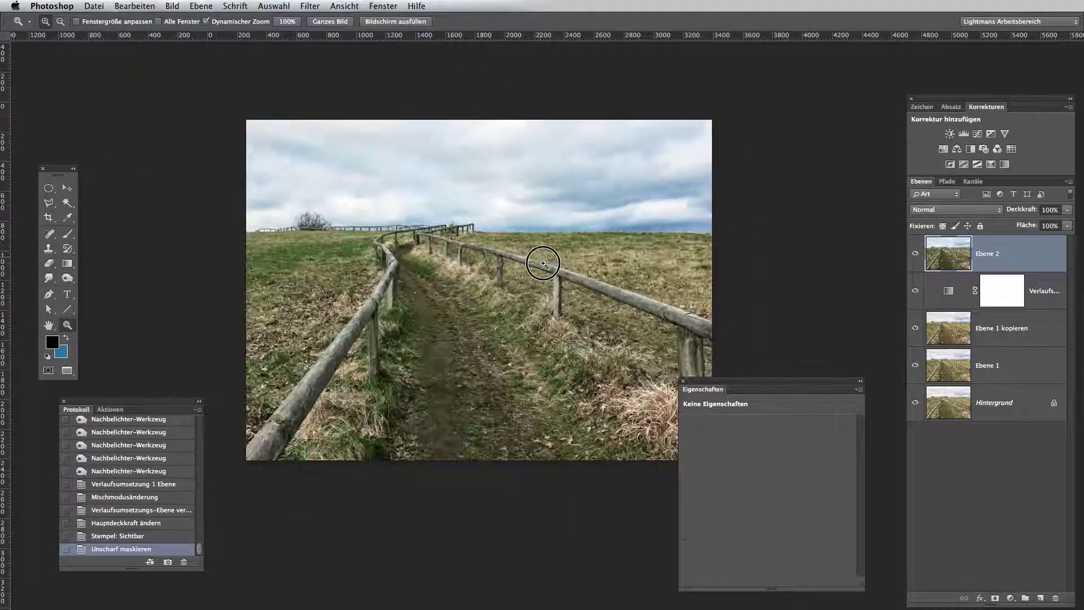